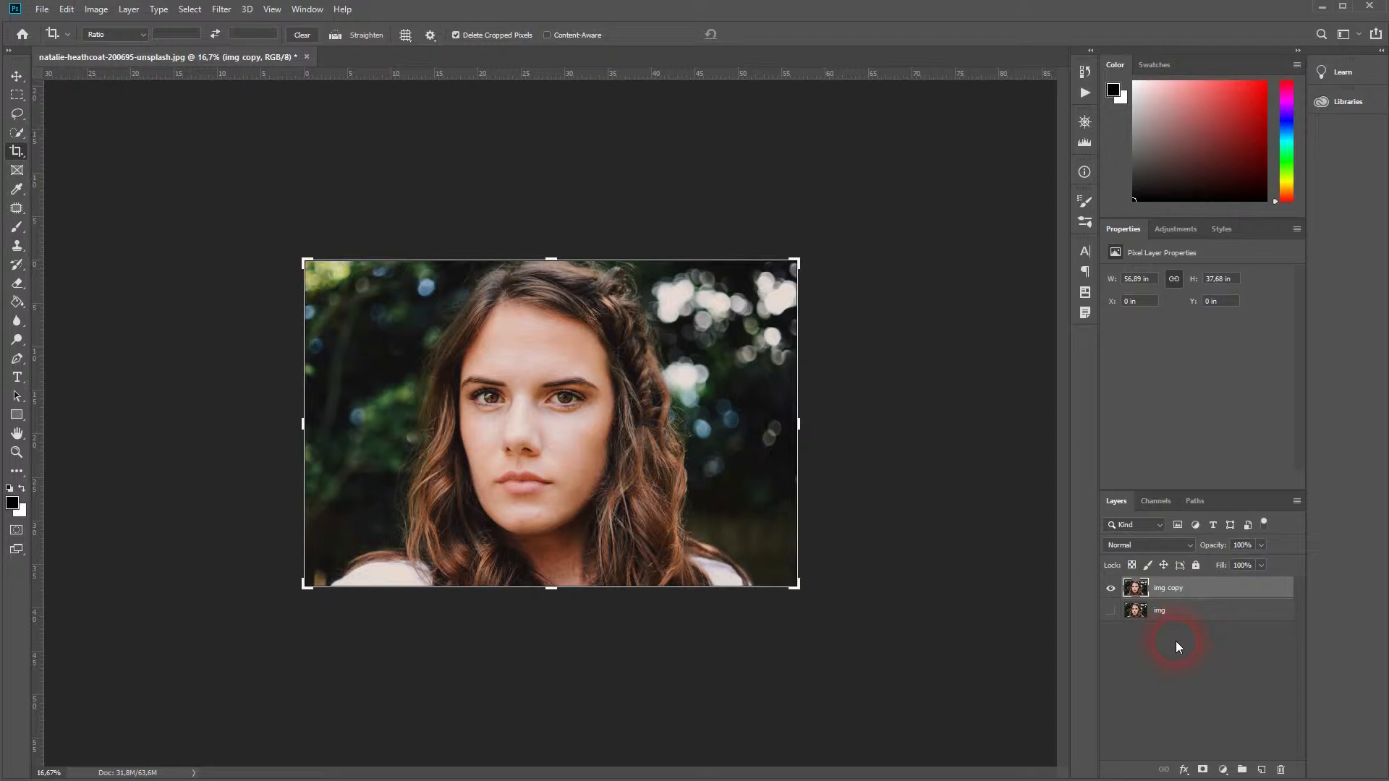
Add a Posterize adjustment layer above img copy and set its levels to 7.
{"action": "left_click", "coordinate": [17, 75]}
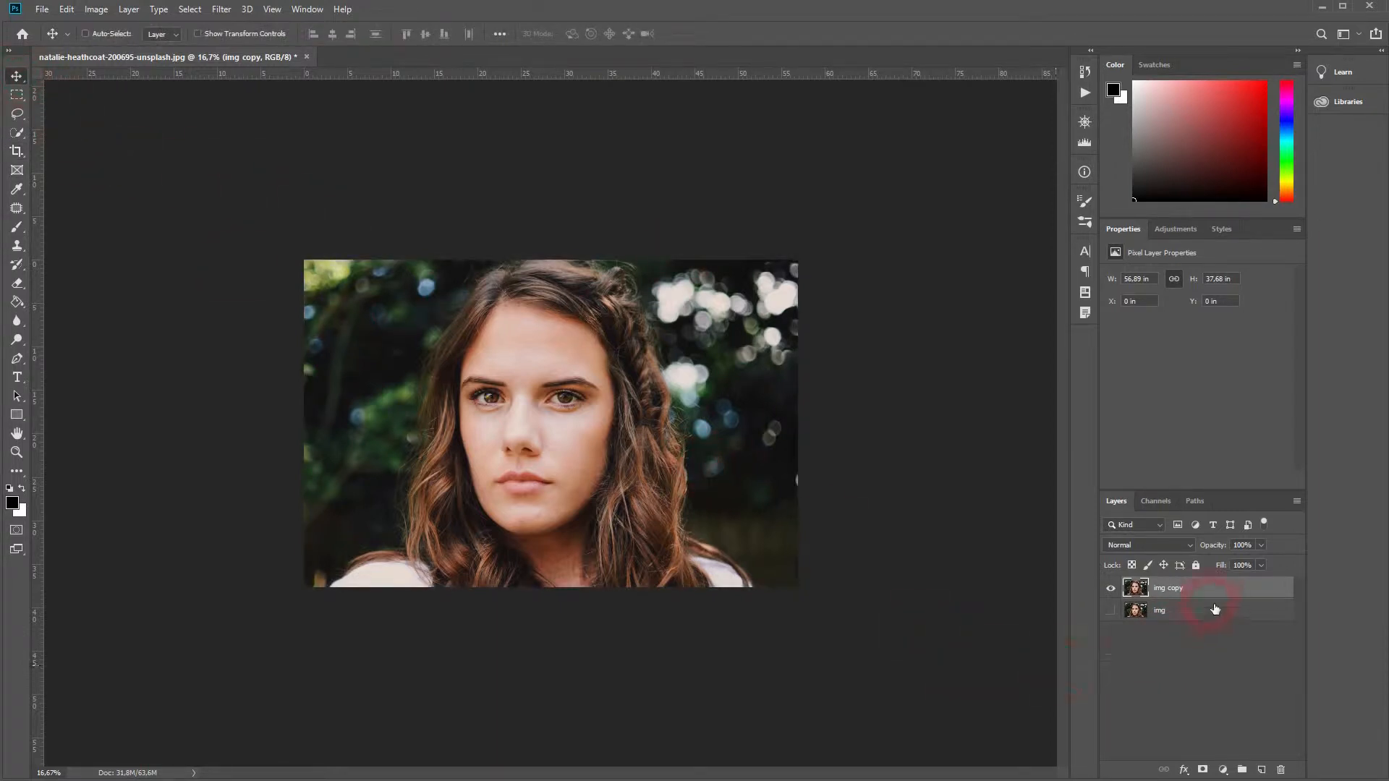
{"action": "left_click", "coordinate": [1222, 769]}
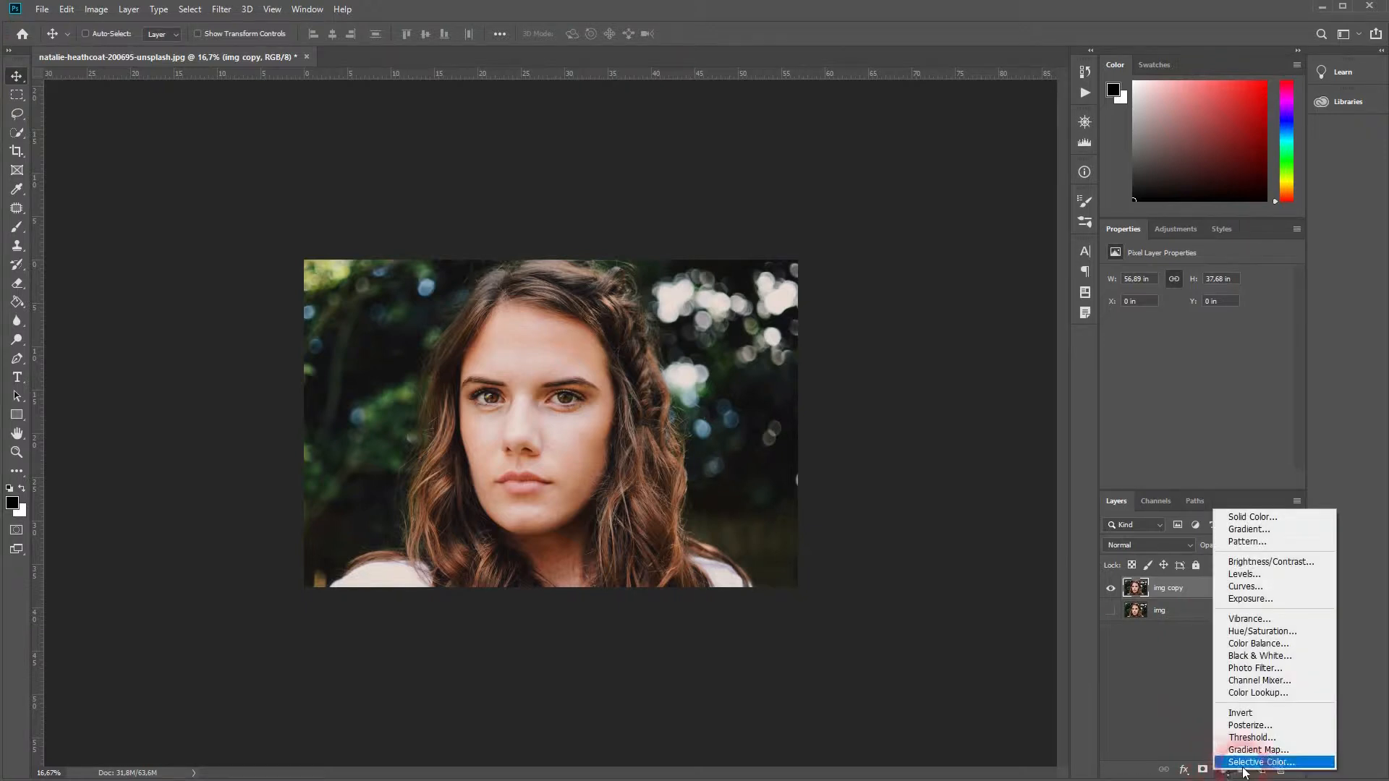
{"action": "left_click", "coordinate": [1250, 725]}
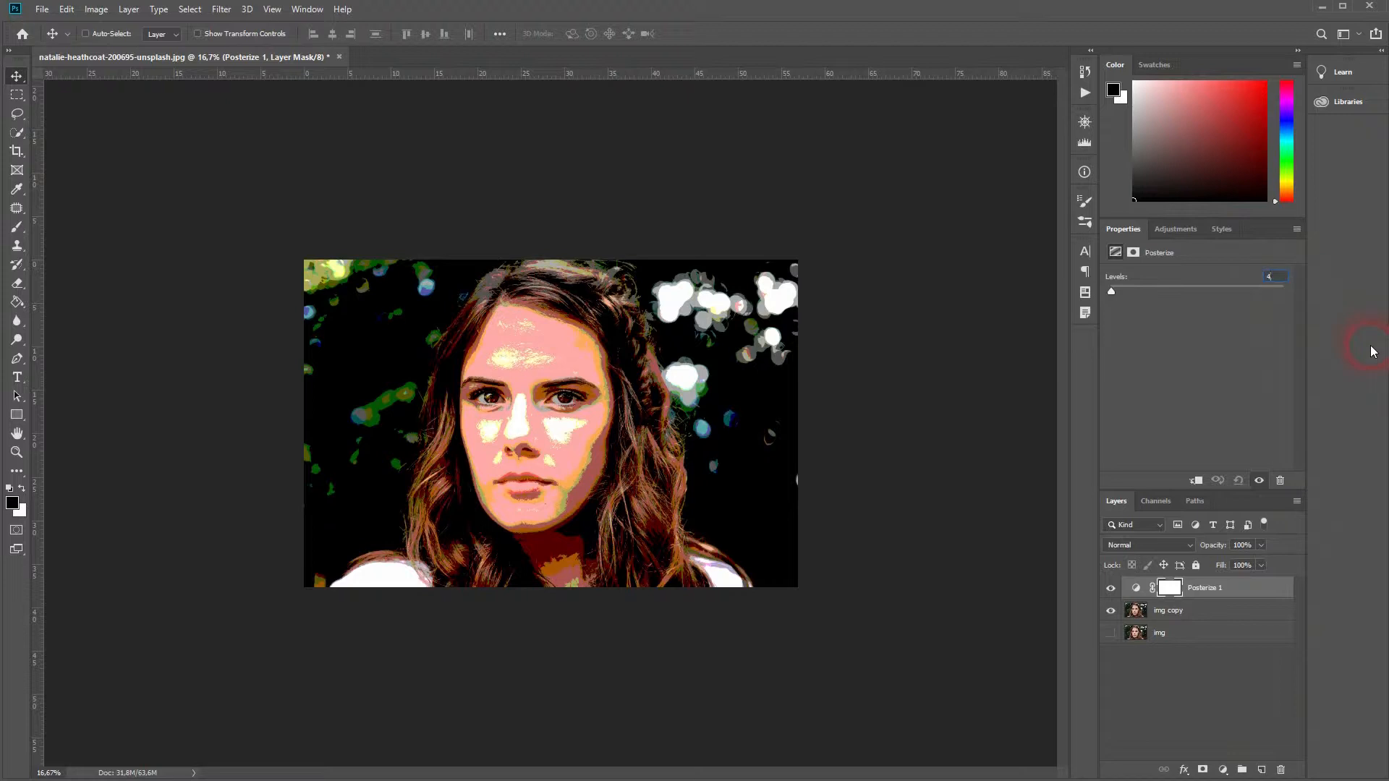
{"action": "key", "text": "Down"}
{"action": "key", "text": "Down"}
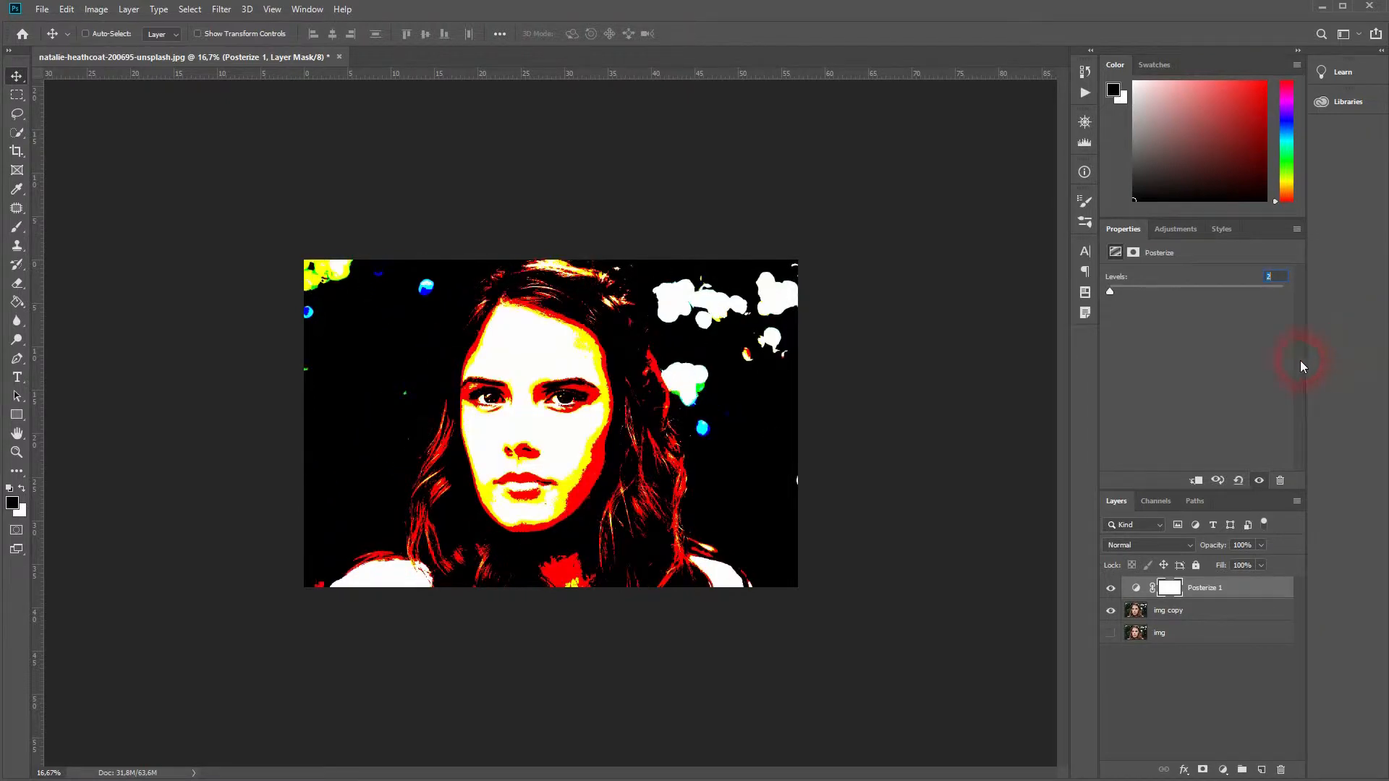
{"action": "key", "text": "Up"}
{"action": "key", "text": "Up"}
{"action": "key", "text": "Up"}
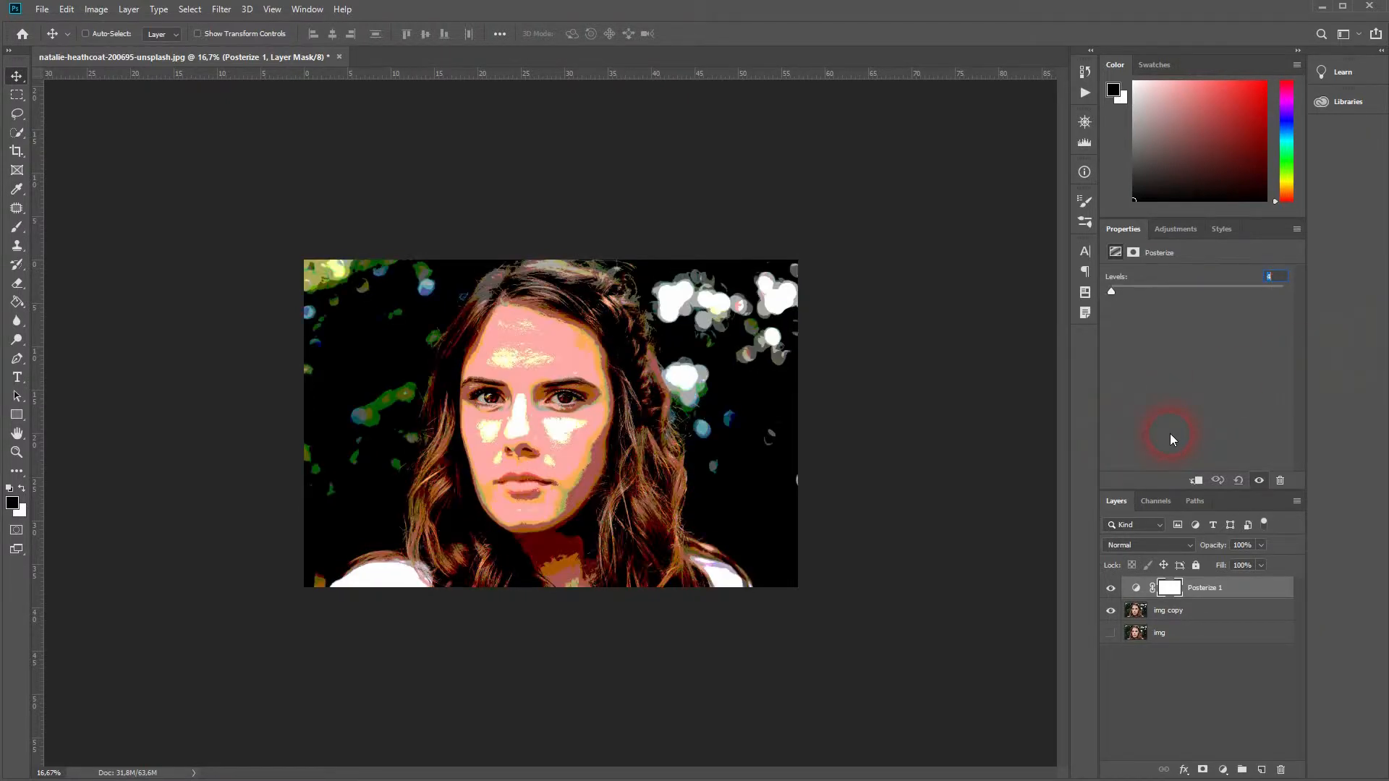
{"action": "key", "text": "shift+Up"}
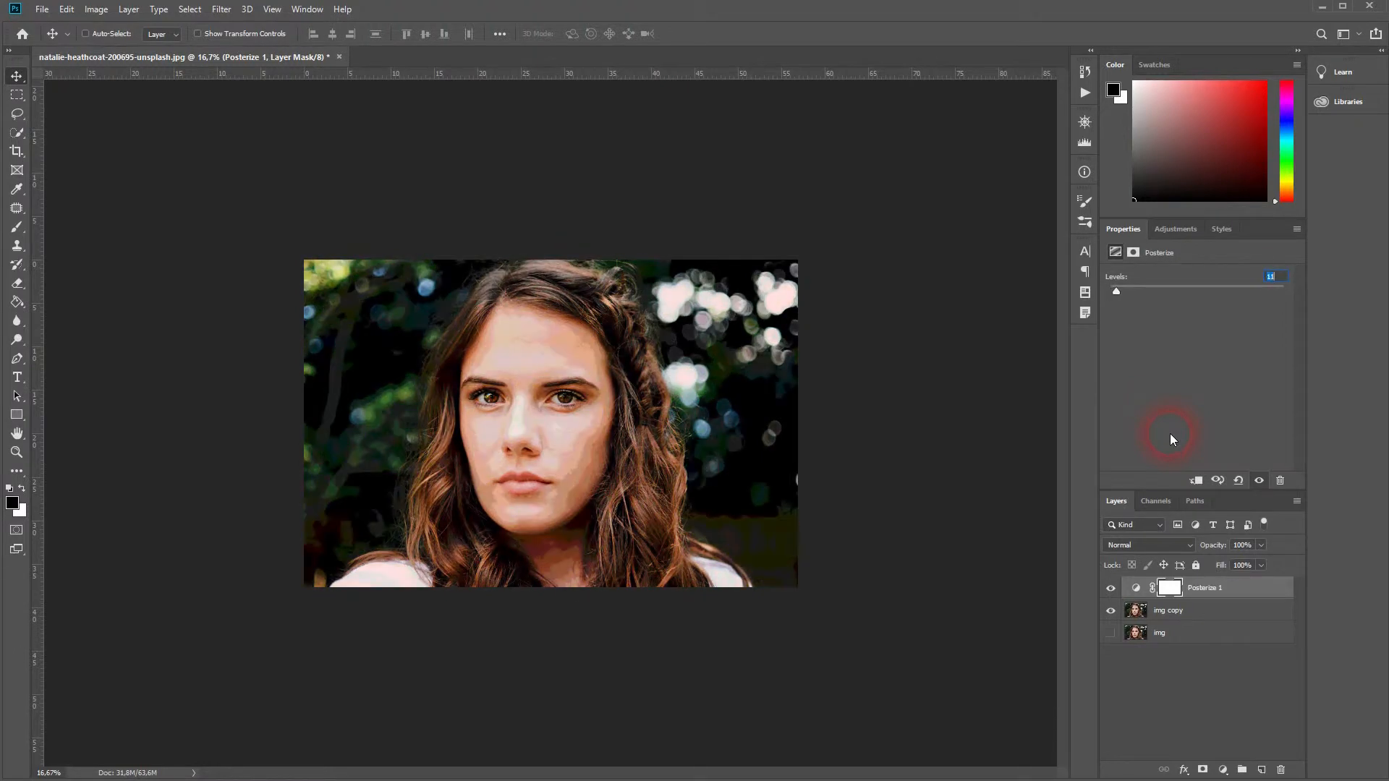
{"action": "key", "text": "Down"}
{"action": "key", "text": "Down"}
{"action": "key", "text": "Down"}
{"action": "key", "text": "Down"}
{"action": "key", "text": "Down"}
{"action": "key", "text": "Down"}
{"action": "key", "text": "Down"}
{"action": "key", "text": "Down"}
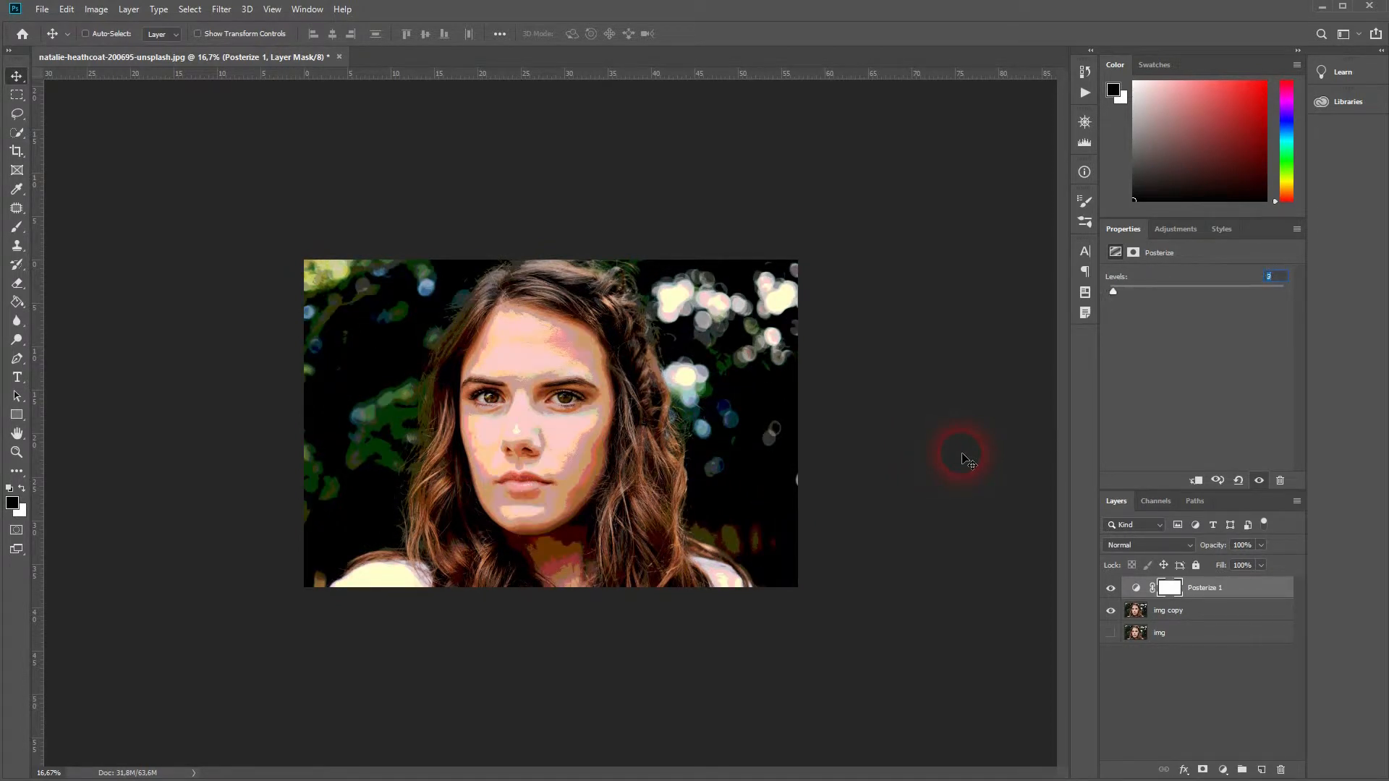
{"action": "key", "text": "Up"}
{"action": "key", "text": "Up"}
{"action": "key", "text": "Up"}
{"action": "key", "text": "Up"}
{"action": "key", "text": "Up"}
{"action": "key", "text": "Down"}
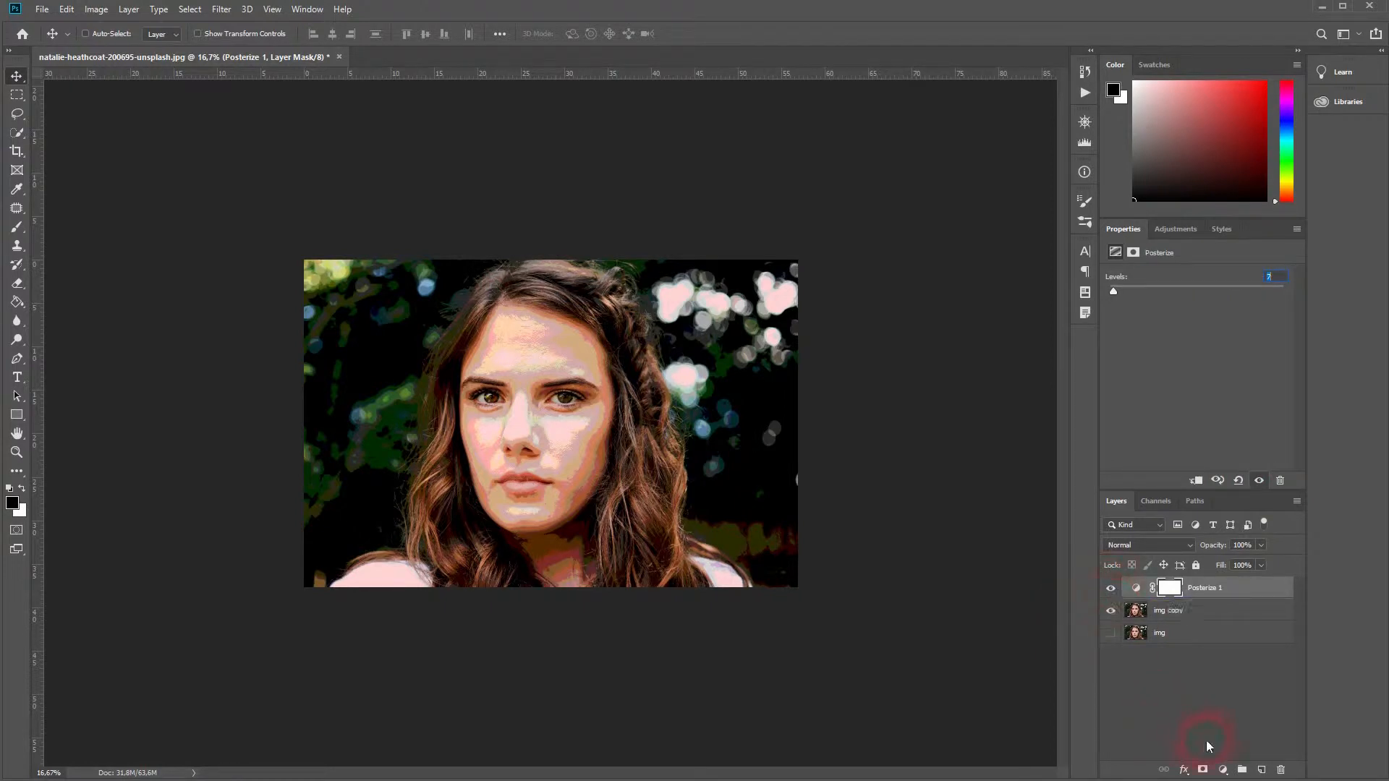
Add a Threshold adjustment layer and set its threshold level to 93.
{"action": "left_click", "coordinate": [1223, 770]}
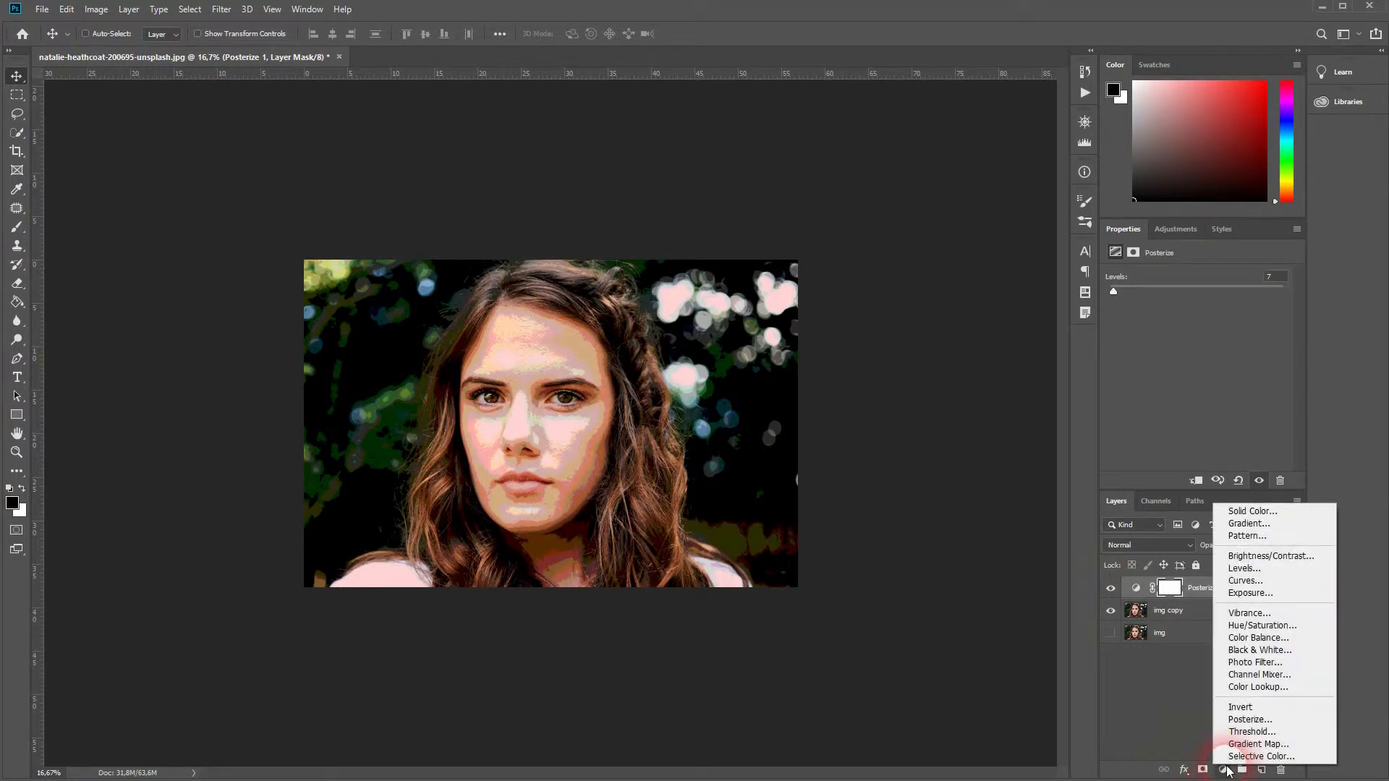
{"action": "left_click", "coordinate": [1249, 732]}
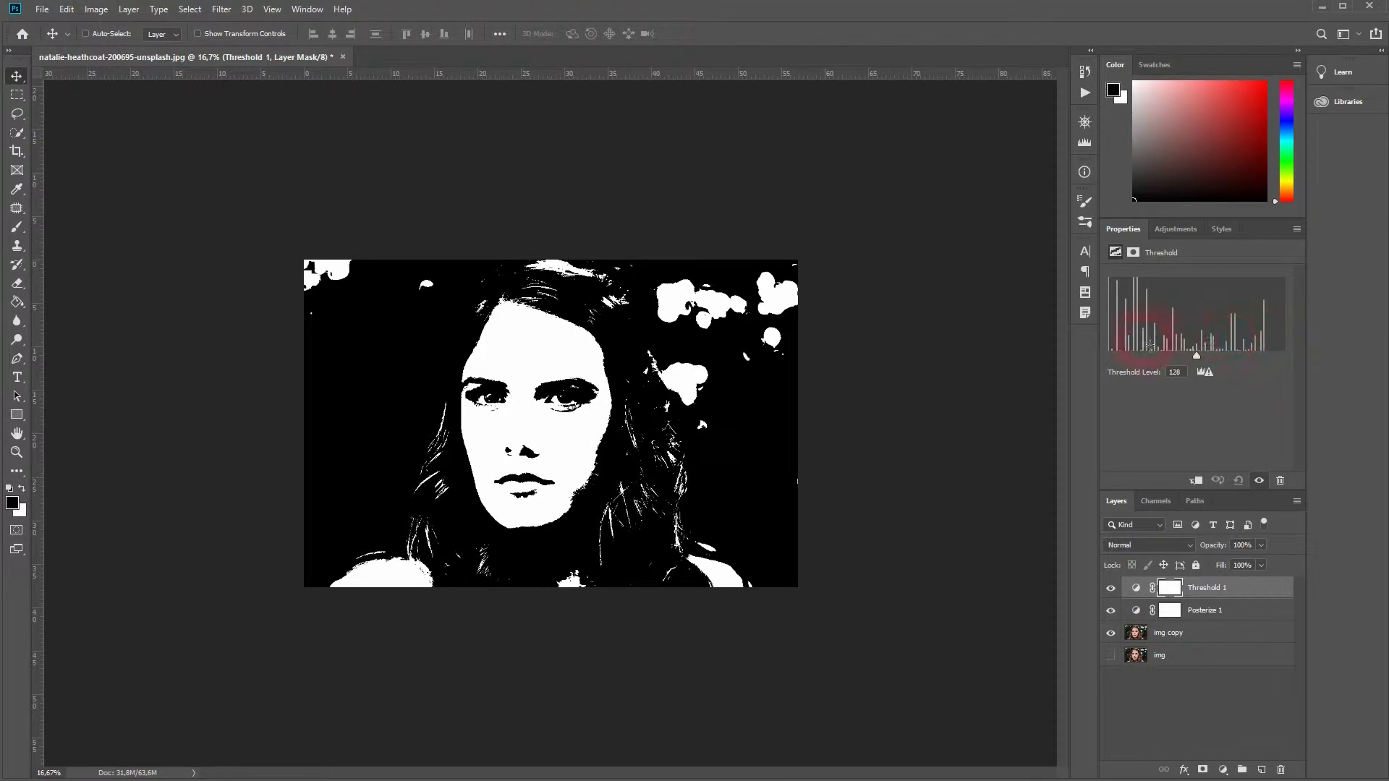
{"action": "mouse_move", "coordinate": [1196, 353]}
{"action": "left_mouse_down"}
{"action": "mouse_move", "coordinate": [1156, 353]}
{"action": "mouse_move", "coordinate": [1233, 354]}
{"action": "mouse_move", "coordinate": [1170, 347]}
{"action": "left_mouse_up"}
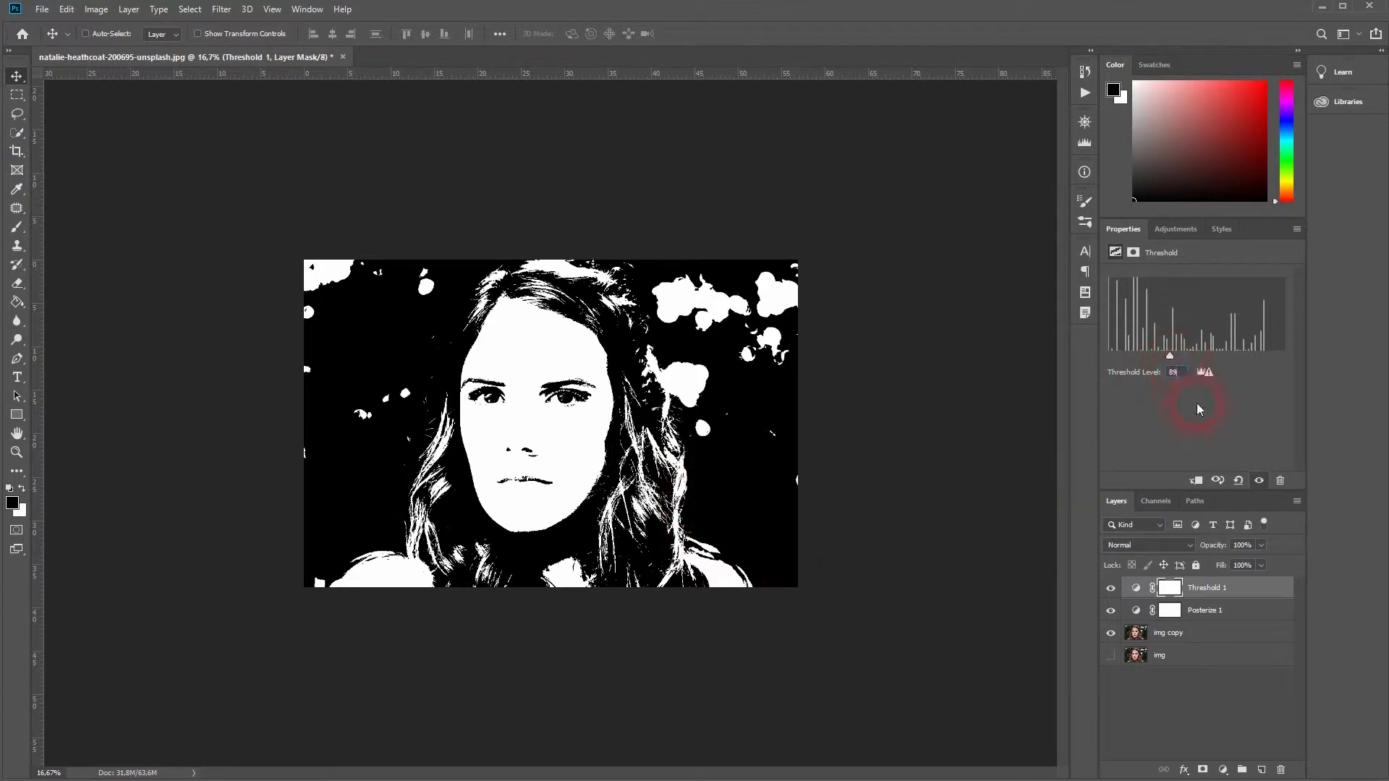
{"action": "key", "text": "Up"}
{"action": "key", "text": "Up"}
{"action": "key", "text": "Up"}
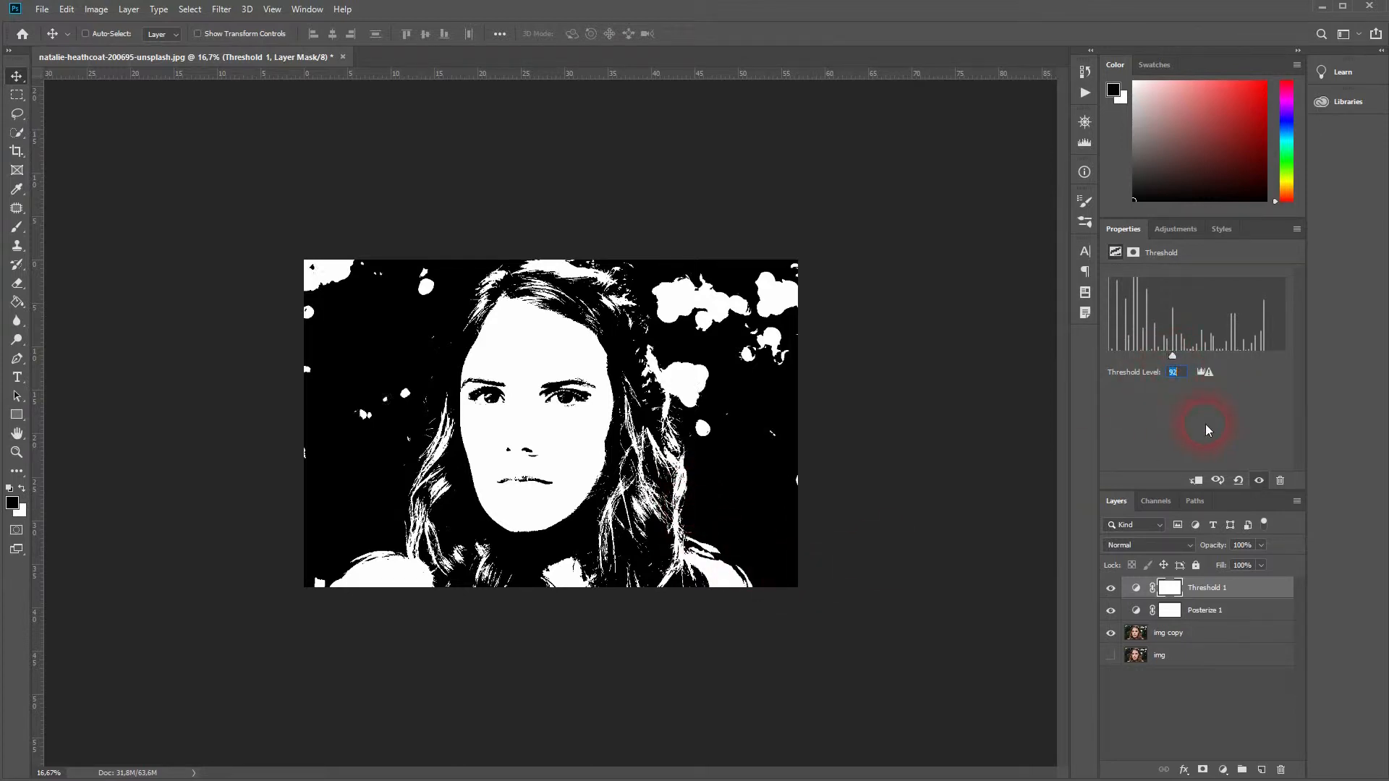
{"action": "key", "text": "Down"}
{"action": "key", "text": "Up"}
{"action": "key", "text": "Up"}
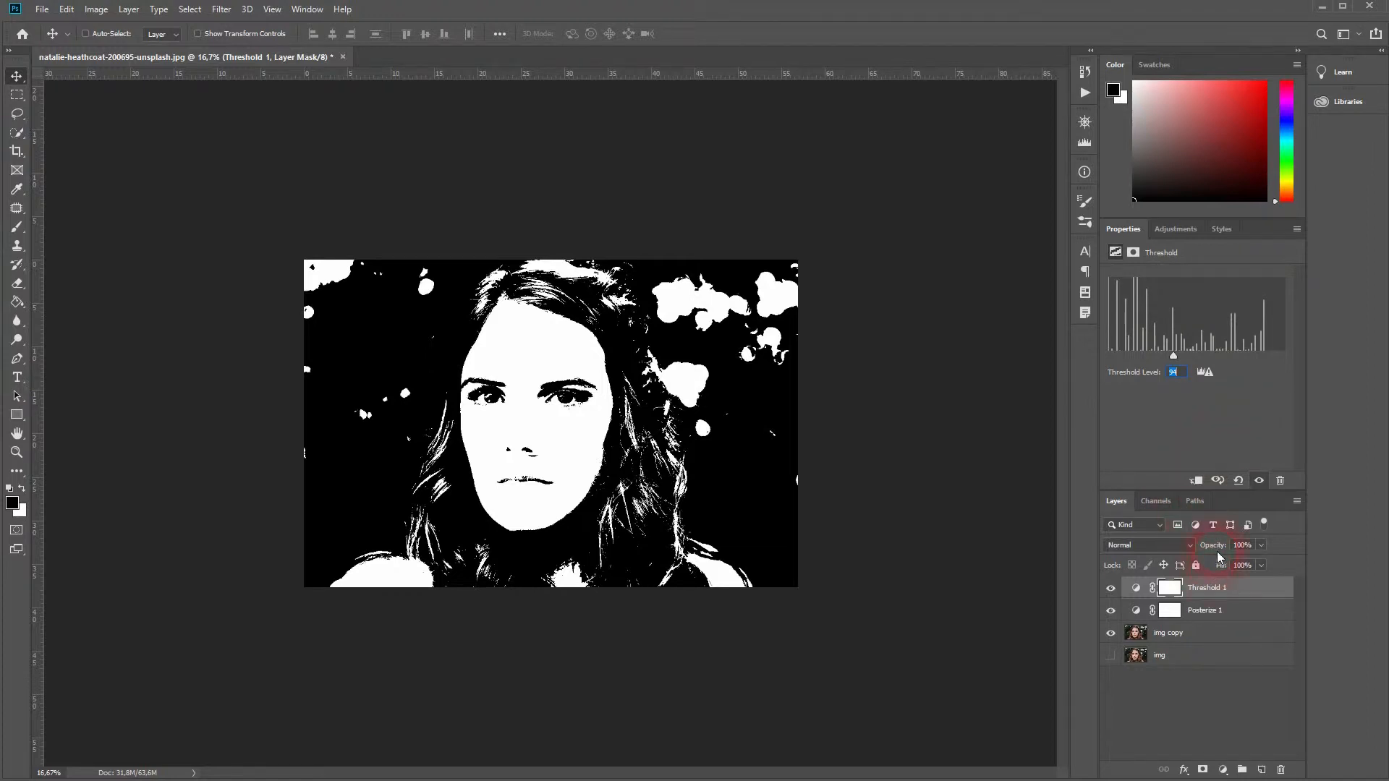
{"action": "key", "text": "Down"}
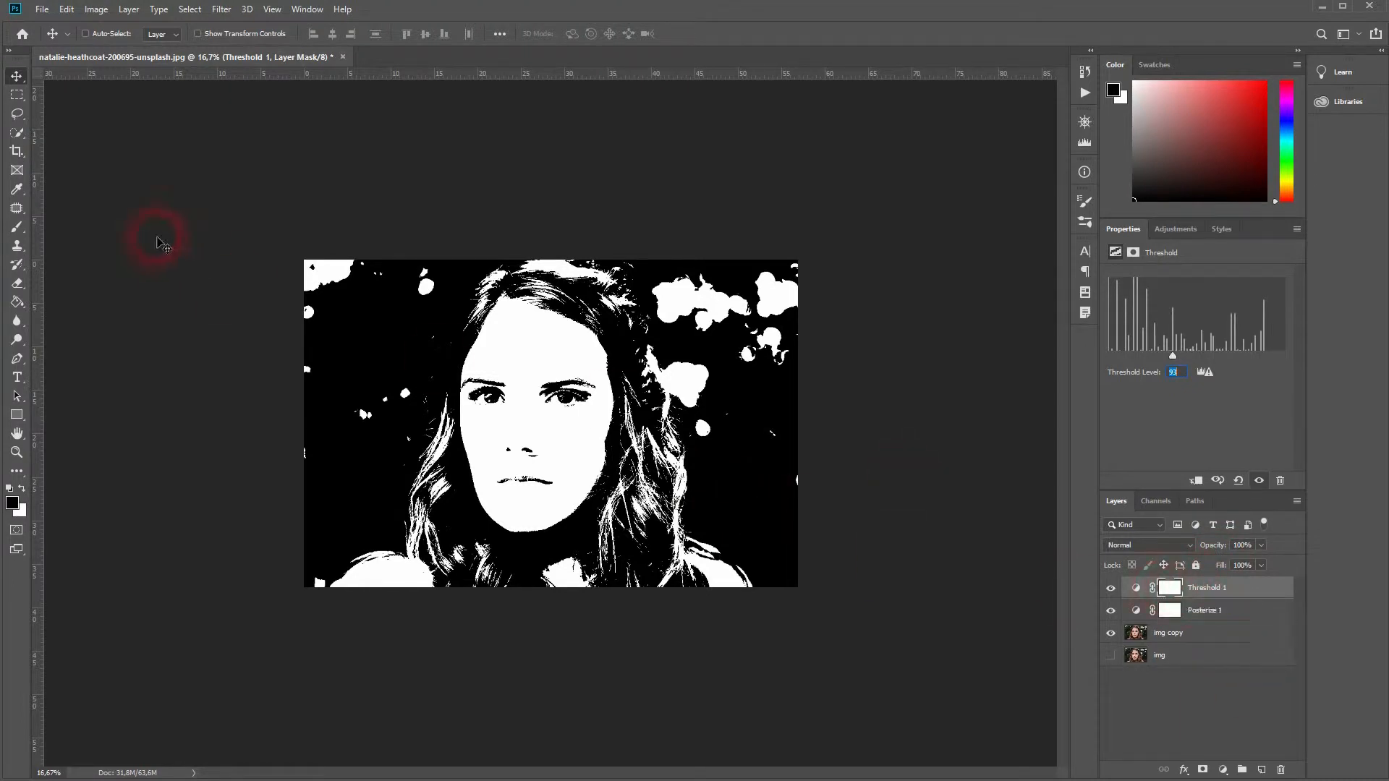
Paint black on the Threshold 1 mask over the face so the posterized face shows through.
{"action": "left_click_drag", "start_coordinate": [17, 226], "coordinate": [95, 233]}
{"action": "mouse_move", "coordinate": [572, 477]}
{"action": "left_mouse_down"}
{"action": "mouse_move", "coordinate": [552, 459]}
{"action": "mouse_move", "coordinate": [531, 499]}
{"action": "mouse_move", "coordinate": [578, 361]}
{"action": "mouse_move", "coordinate": [533, 463]}
{"action": "mouse_move", "coordinate": [514, 310]}
{"action": "mouse_move", "coordinate": [499, 333]}
{"action": "mouse_move", "coordinate": [508, 414]}
{"action": "mouse_move", "coordinate": [492, 467]}
{"action": "mouse_move", "coordinate": [517, 517]}
{"action": "mouse_move", "coordinate": [557, 535]}
{"action": "mouse_move", "coordinate": [587, 503]}
{"action": "mouse_move", "coordinate": [602, 398]}
{"action": "mouse_move", "coordinate": [571, 340]}
{"action": "mouse_move", "coordinate": [517, 325]}
{"action": "mouse_move", "coordinate": [541, 364]}
{"action": "mouse_move", "coordinate": [577, 550]}
{"action": "mouse_move", "coordinate": [586, 456]}
{"action": "mouse_move", "coordinate": [594, 507]}
{"action": "mouse_move", "coordinate": [510, 531]}
{"action": "mouse_move", "coordinate": [514, 468]}
{"action": "mouse_move", "coordinate": [571, 499]}
{"action": "left_mouse_up"}
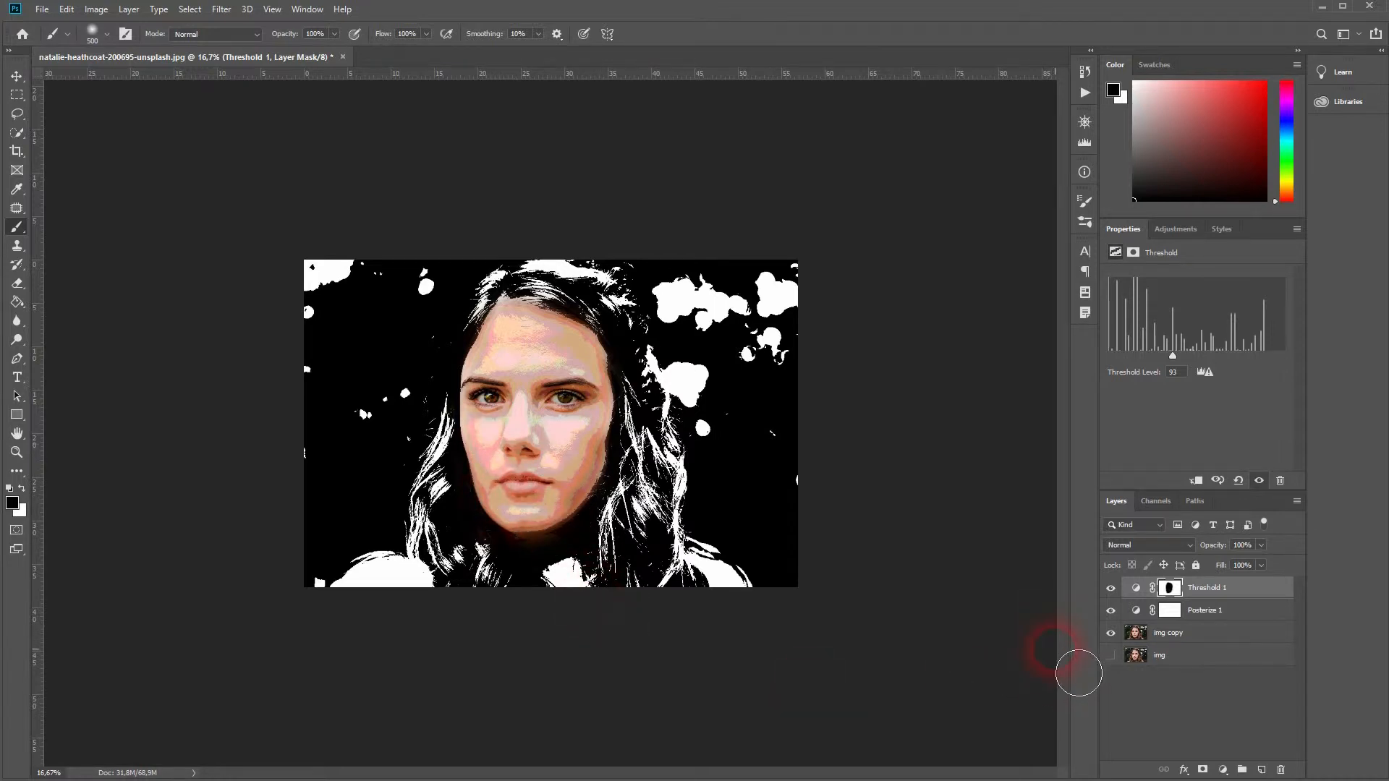
Add a second Threshold adjustment layer and copy Threshold 1's layer mask onto it, replacing its mask.
{"action": "left_click", "coordinate": [1223, 768]}
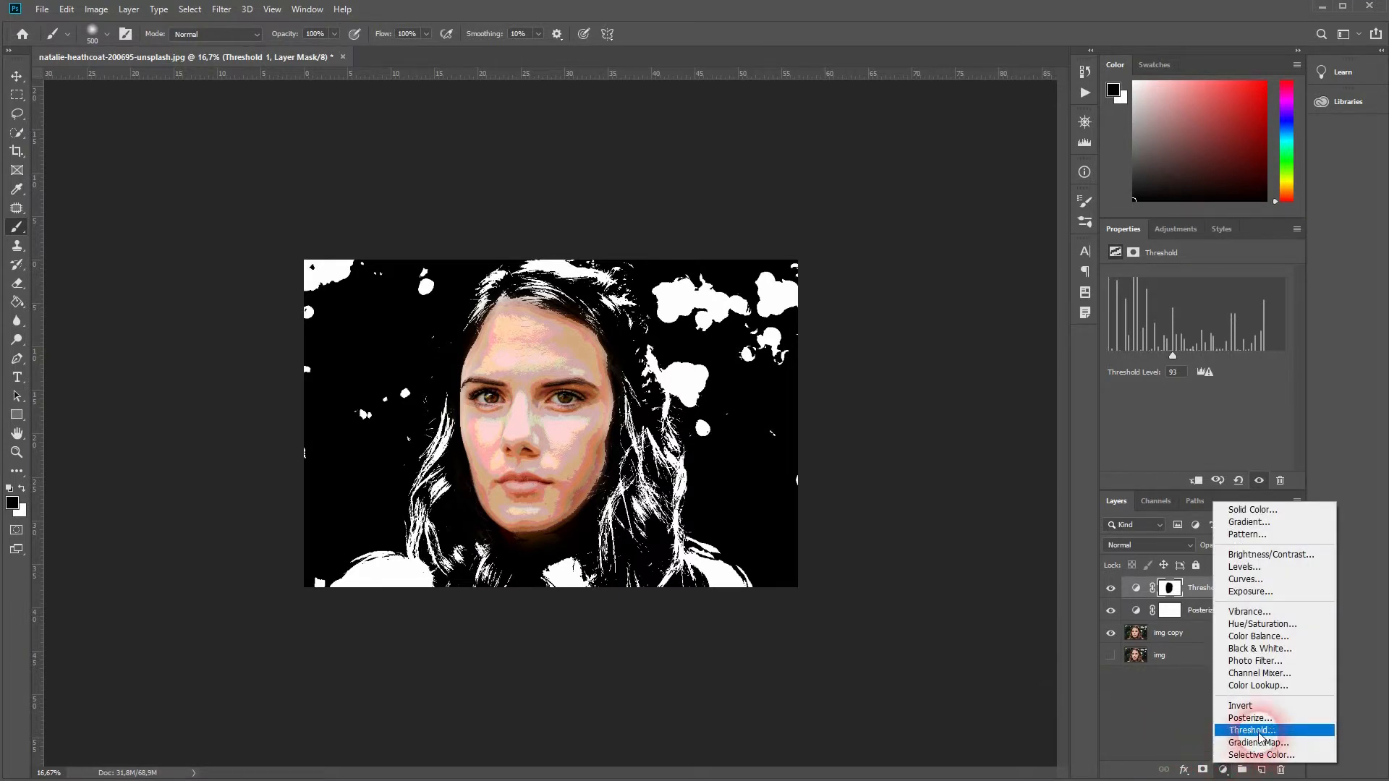
{"action": "left_click", "coordinate": [1251, 730]}
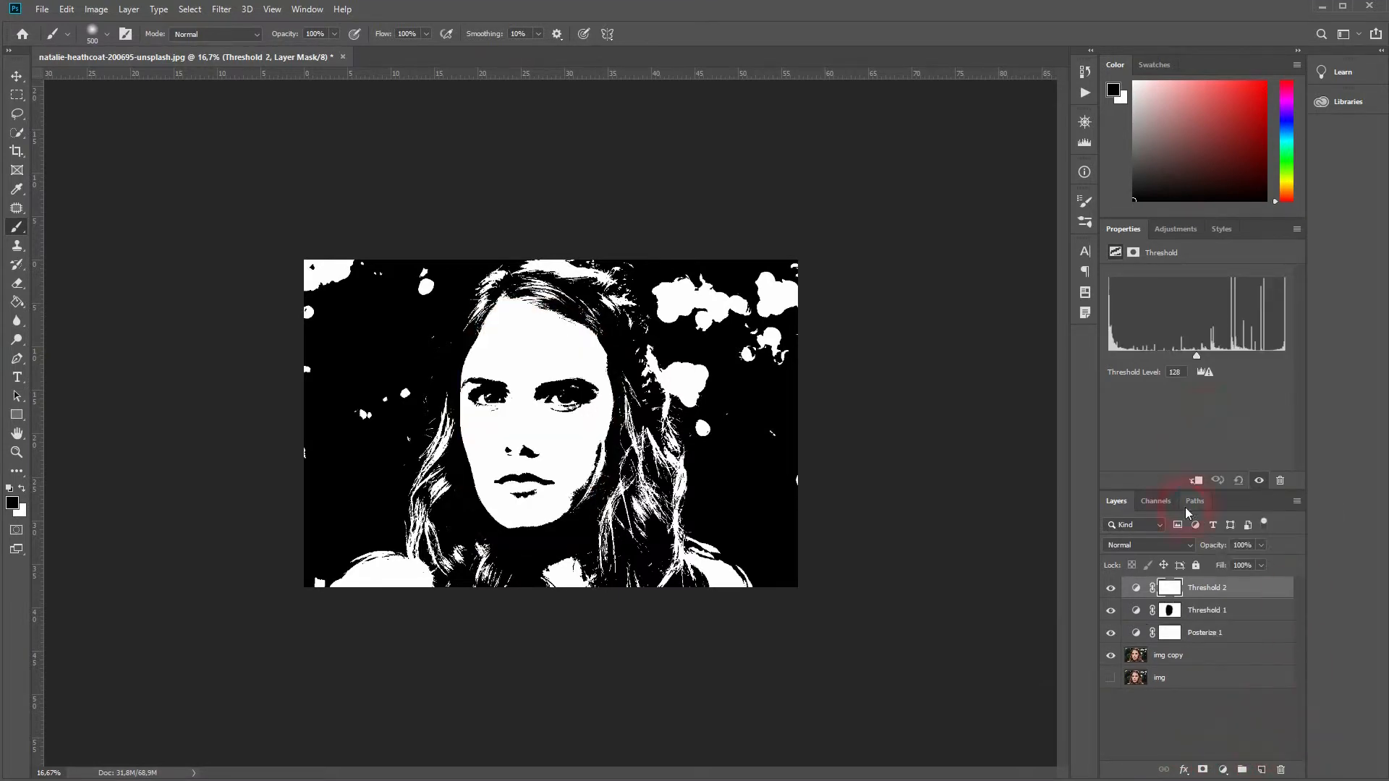
{"action": "left_click", "coordinate": [1170, 610]}
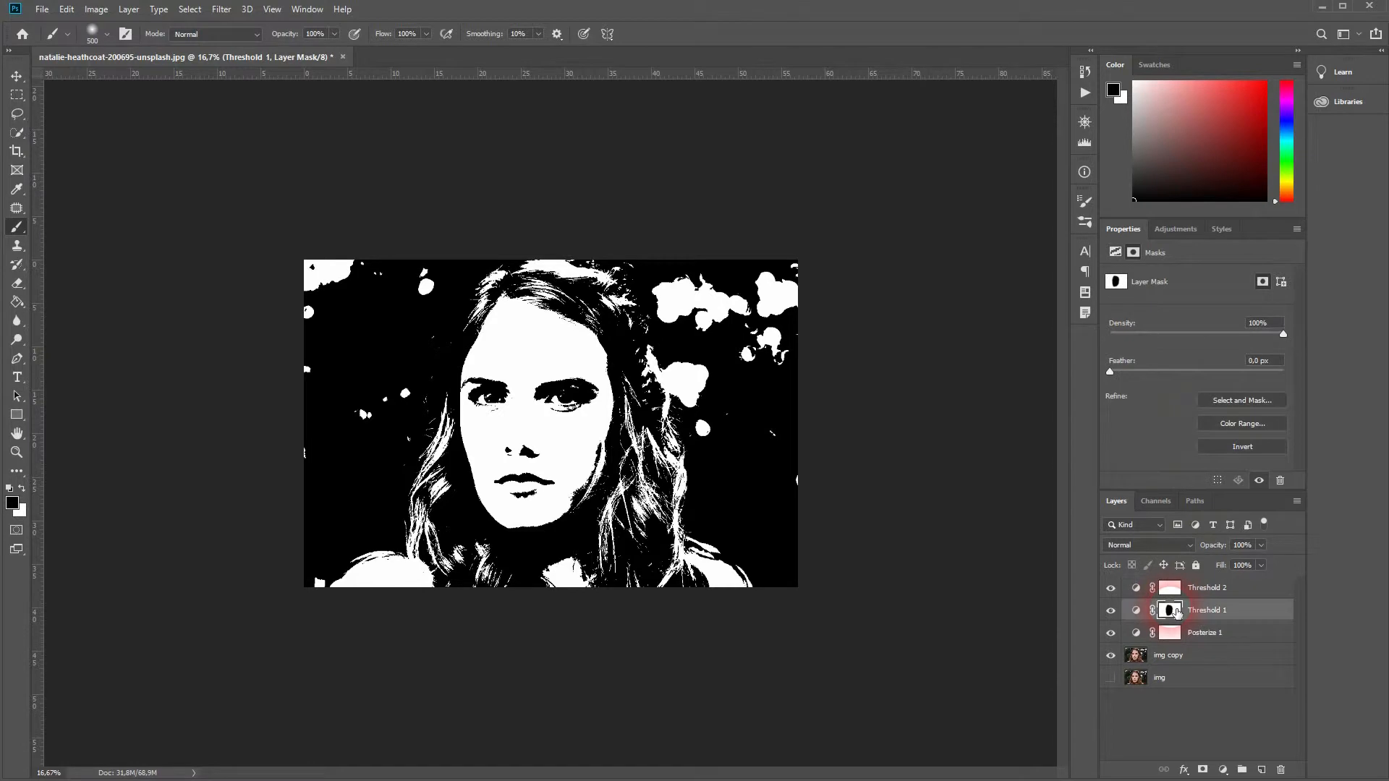
{"action": "left_click_drag", "start_coordinate": [1176, 614], "coordinate": [1169, 587]}
{"action": "left_click", "coordinate": [636, 296]}
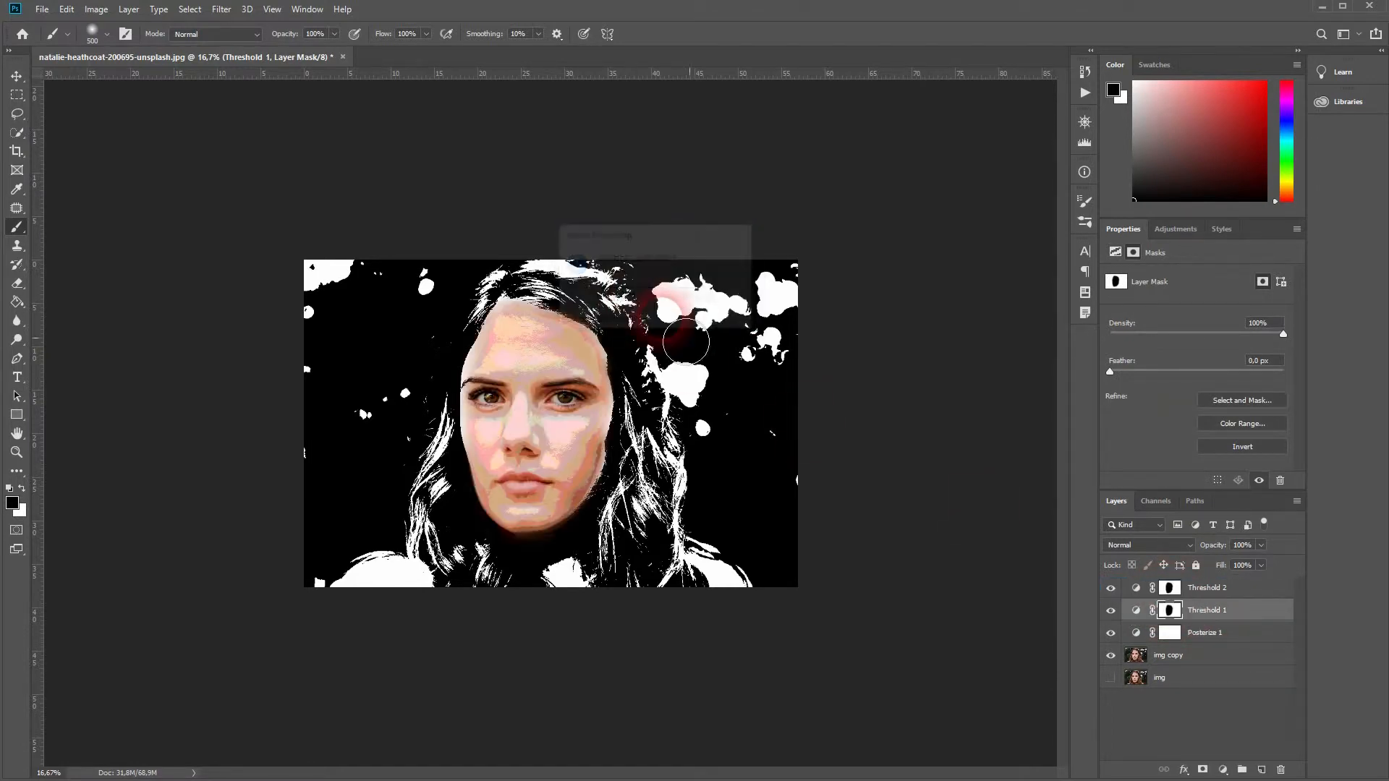
Invert the Threshold 2 mask and paint white over the forehead area.
{"action": "left_click", "coordinate": [1177, 594]}
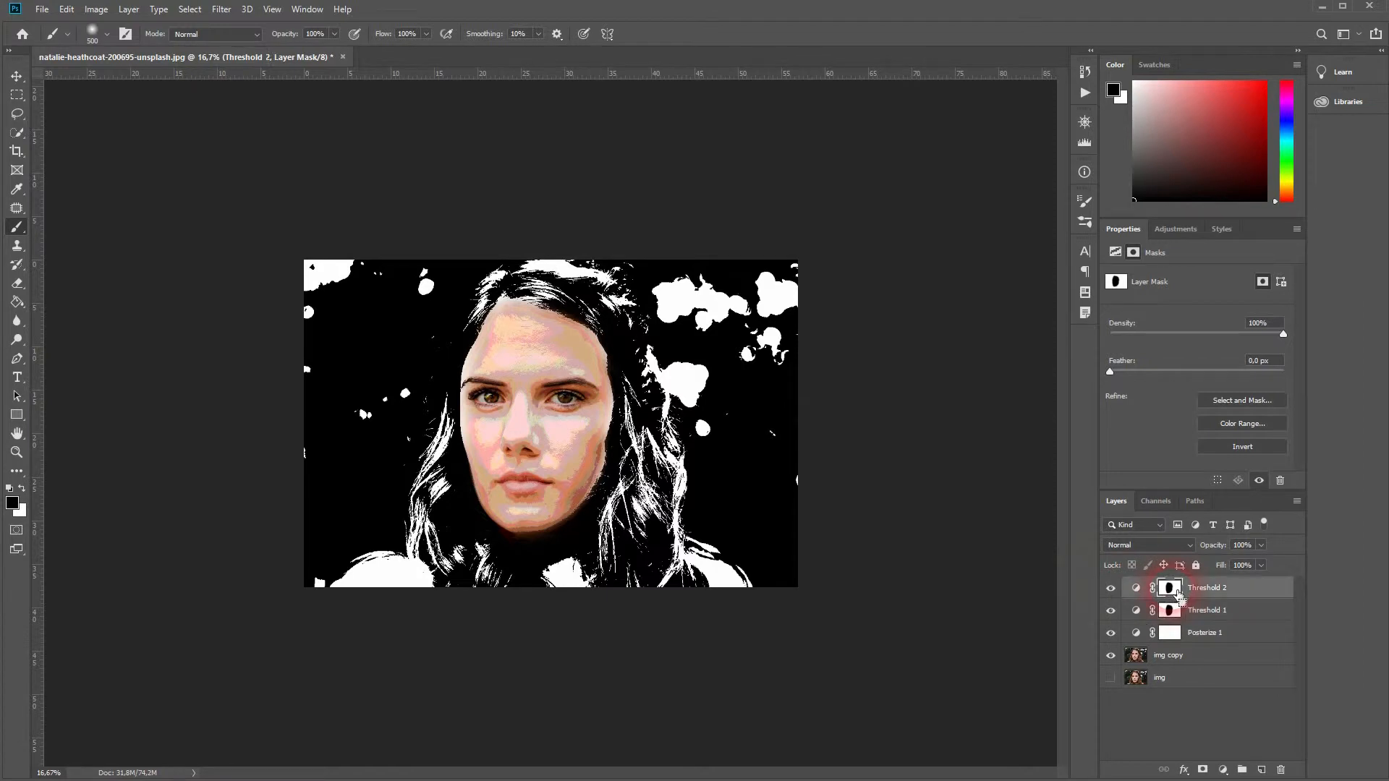
{"action": "key", "text": "ctrl+i"}
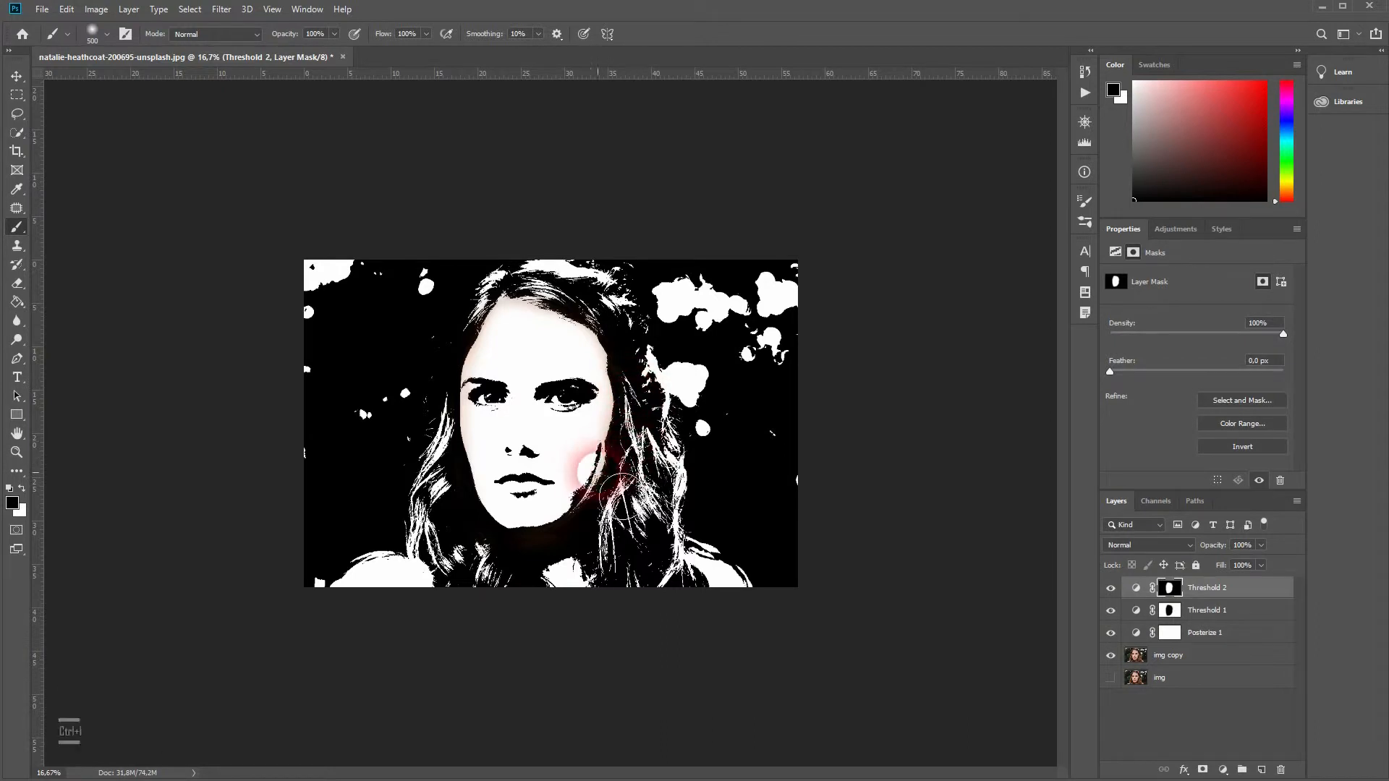
{"action": "key", "text": "x"}
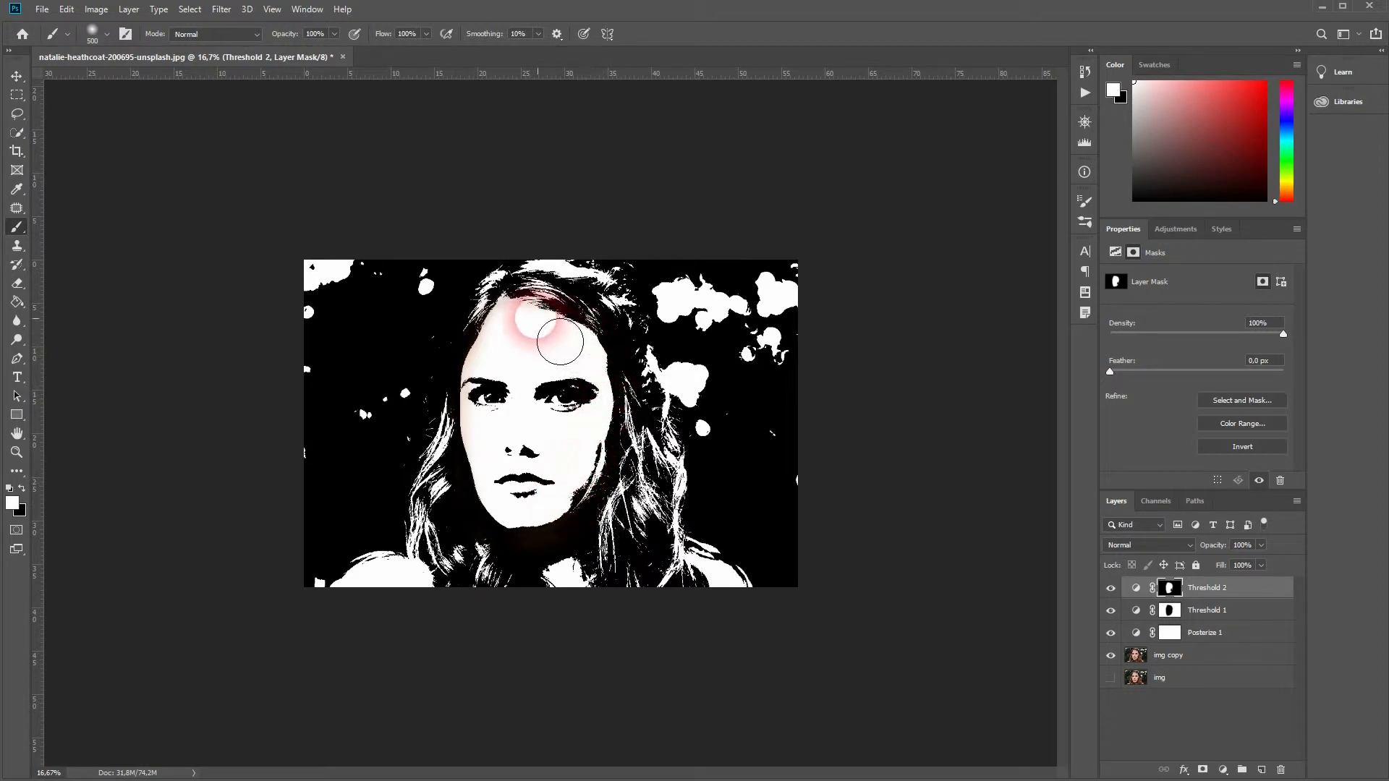
{"action": "mouse_move", "coordinate": [550, 561]}
{"action": "left_mouse_down"}
{"action": "mouse_move", "coordinate": [593, 532]}
{"action": "mouse_move", "coordinate": [617, 420]}
{"action": "mouse_move", "coordinate": [596, 364]}
{"action": "mouse_move", "coordinate": [521, 326]}
{"action": "left_mouse_up"}
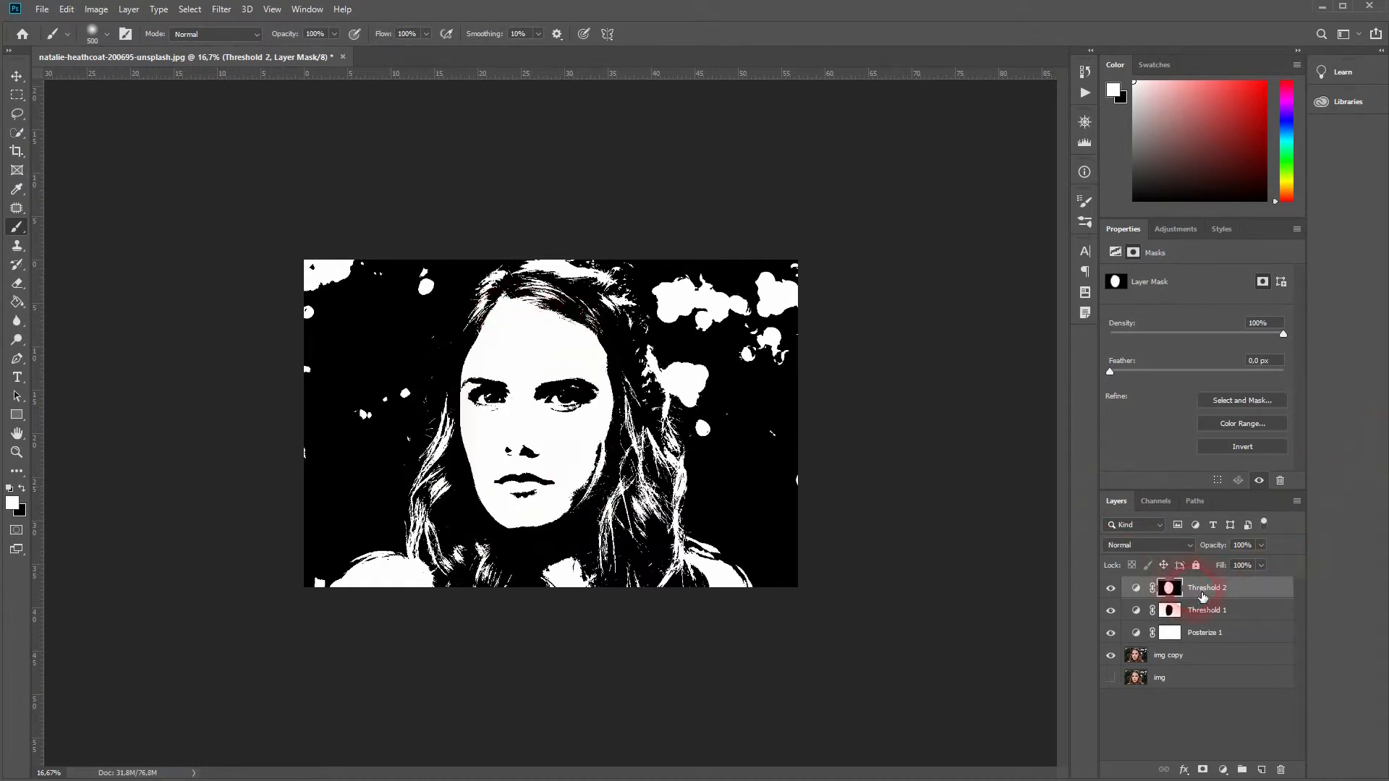
Adjust the threshold level of Threshold 2 downward with its slider and value field.
{"action": "left_click", "coordinate": [1202, 594]}
{"action": "left_click_drag", "start_coordinate": [1197, 356], "coordinate": [1188, 354]}
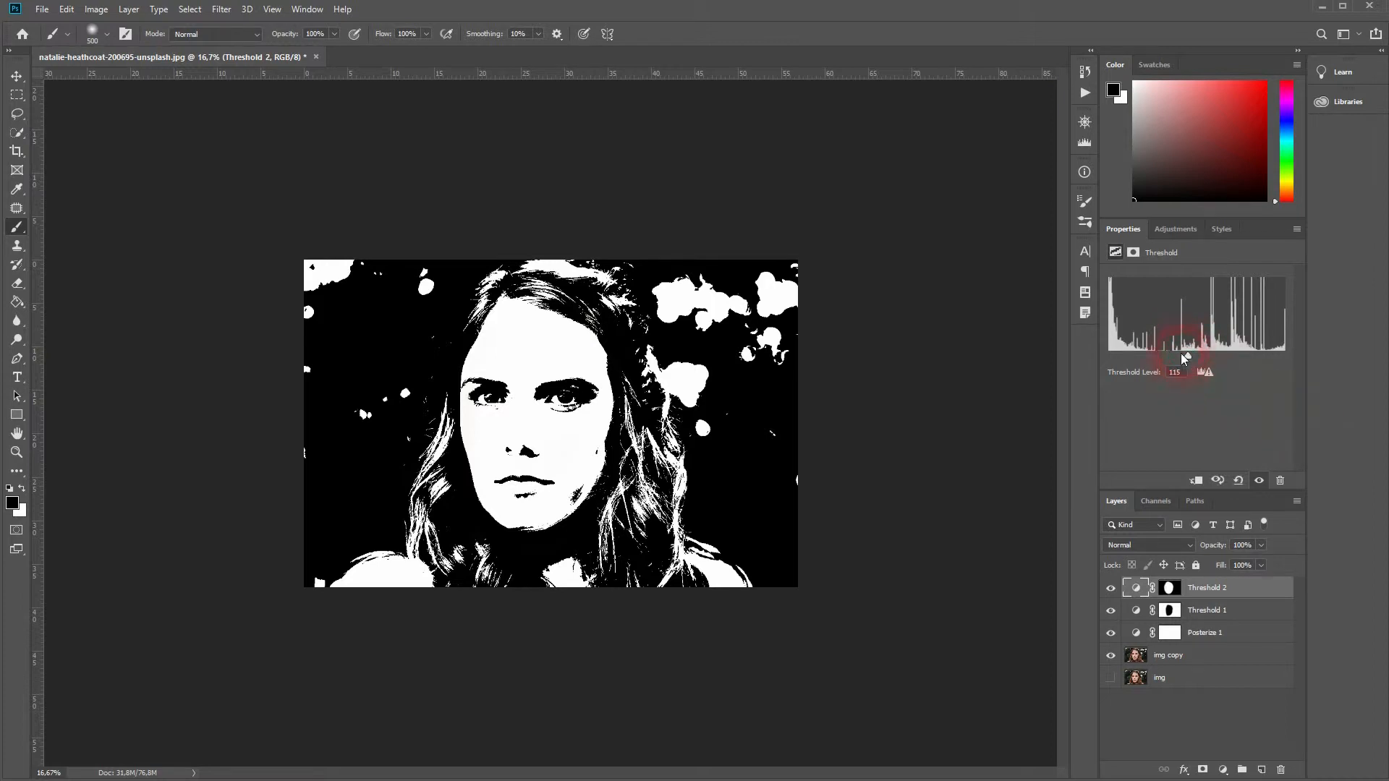
{"action": "left_click_drag", "start_coordinate": [1187, 357], "coordinate": [1183, 357]}
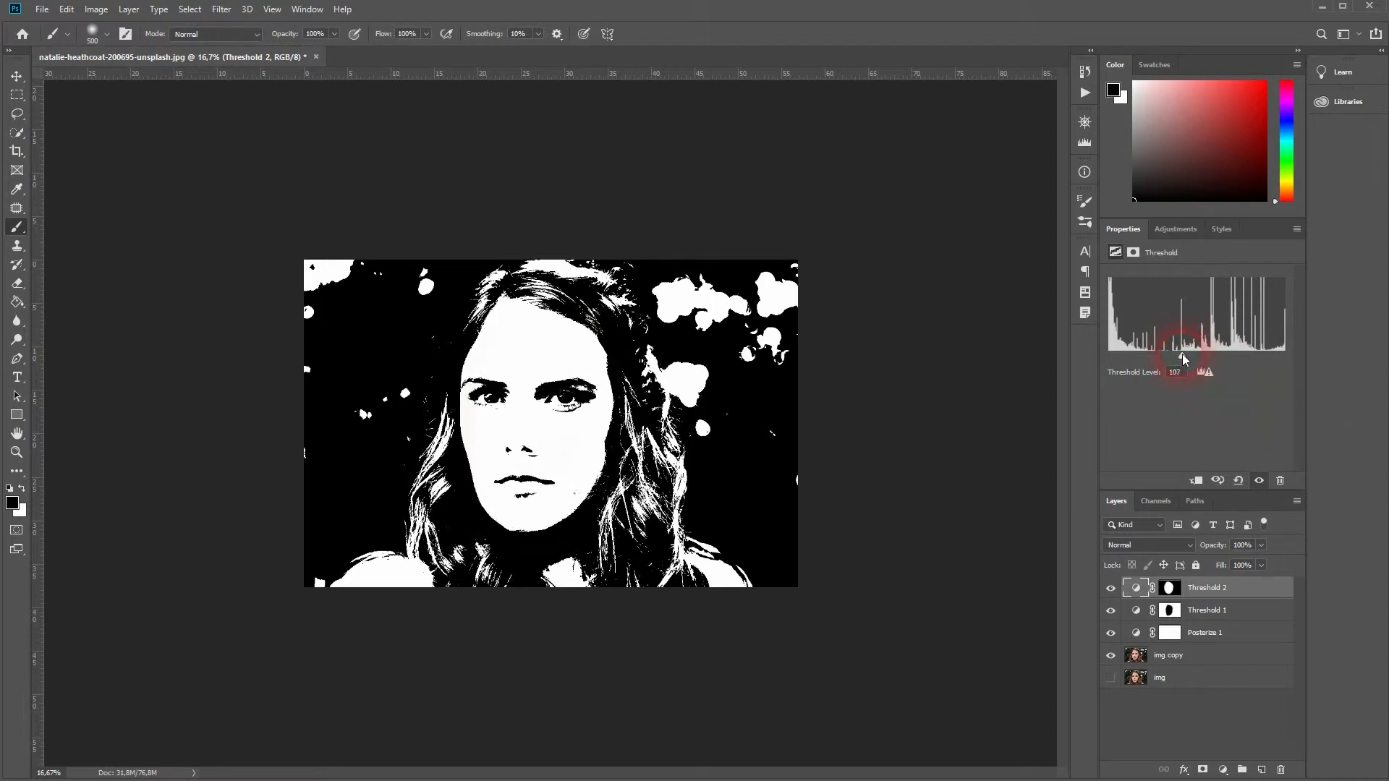
{"action": "left_click", "coordinate": [1181, 372]}
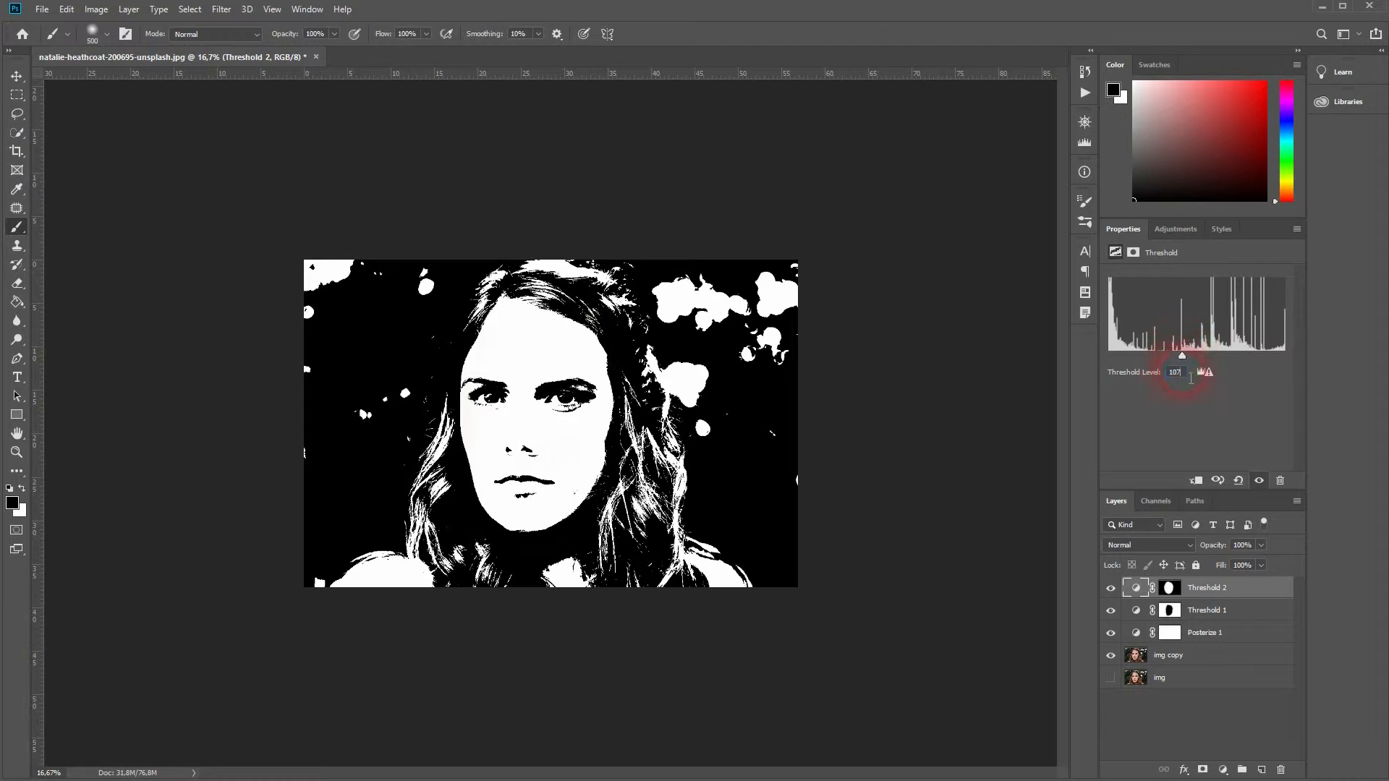
{"action": "key", "text": "Up"}
{"action": "key", "text": "Up"}
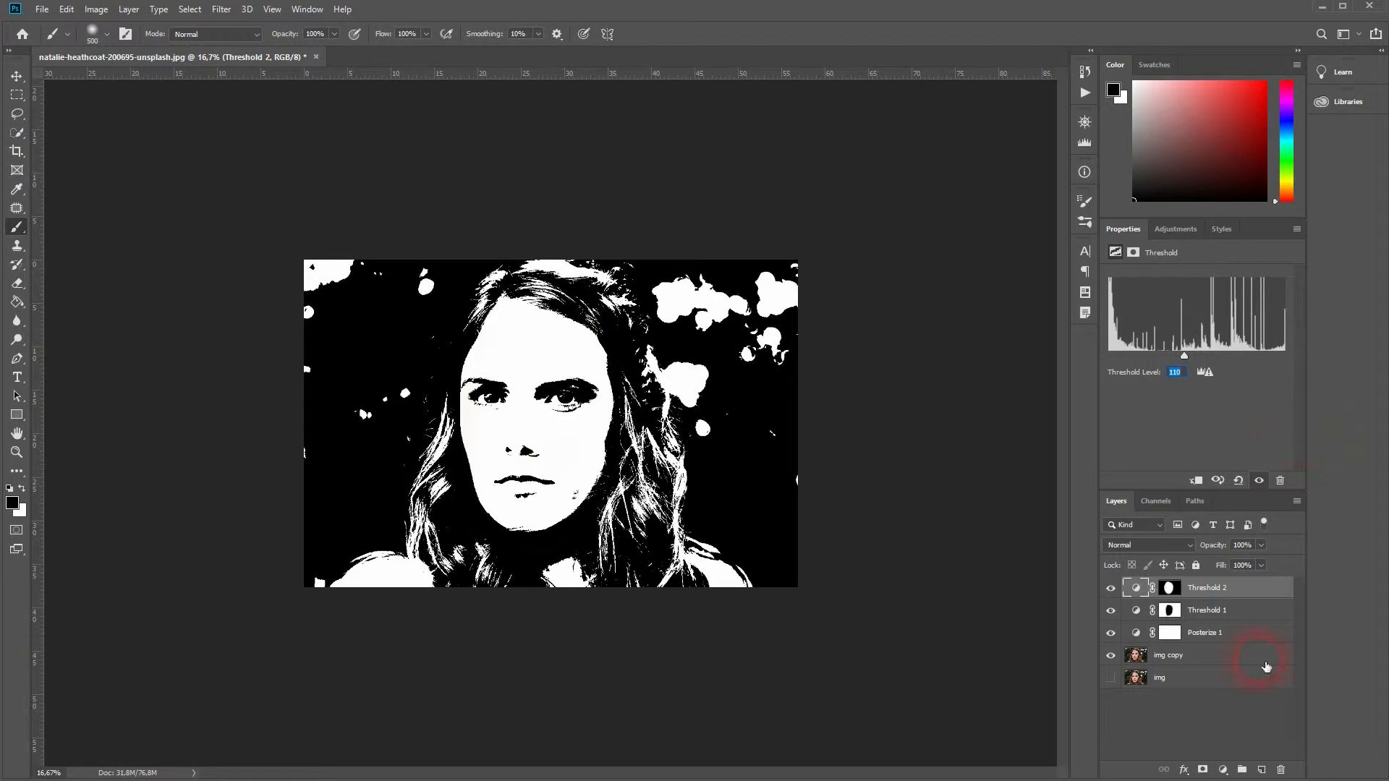
Hide the Posterize 1, Threshold 1 and Threshold 2 layers and select the img copy layer.
{"action": "left_click", "coordinate": [1251, 631]}
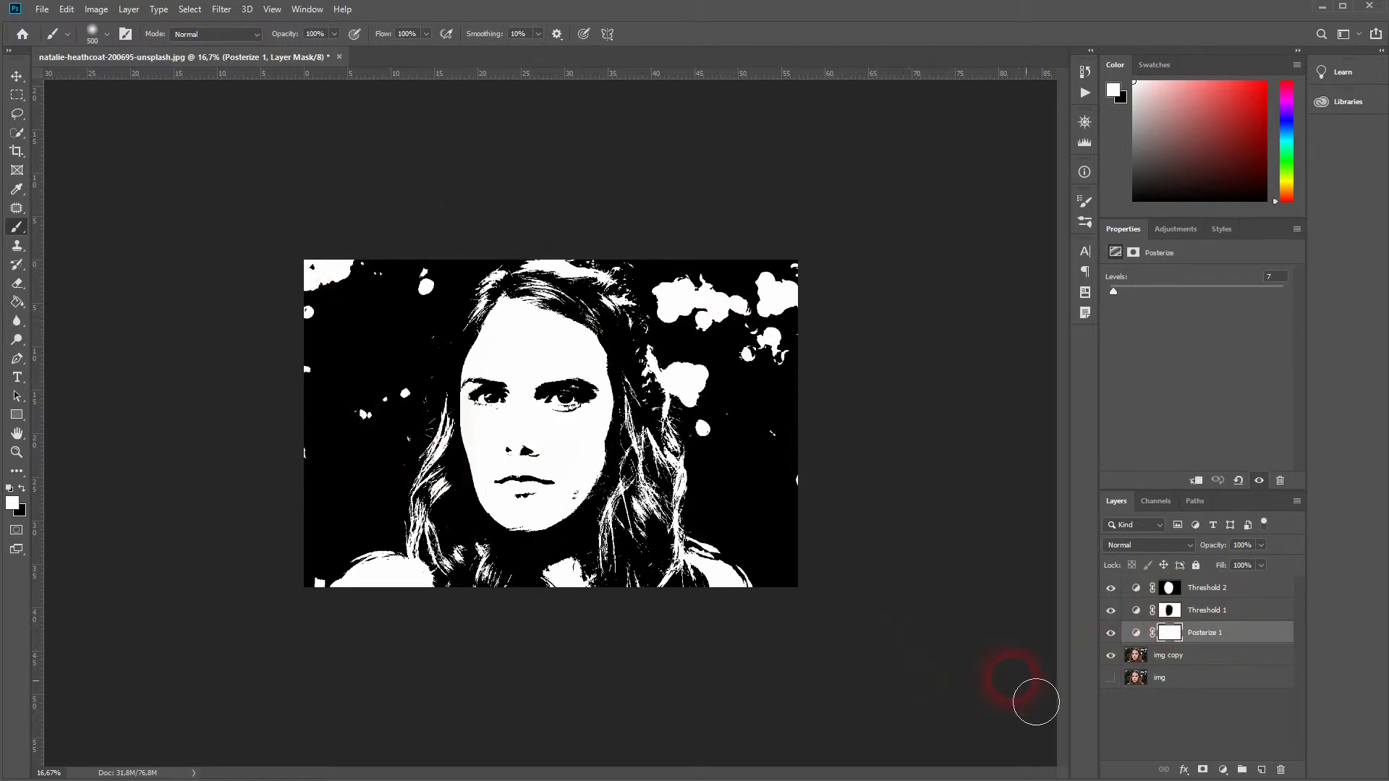
{"action": "left_click", "coordinate": [1111, 634]}
{"action": "left_click", "coordinate": [1114, 609]}
{"action": "left_click", "coordinate": [1111, 588]}
{"action": "left_click", "coordinate": [1166, 661]}
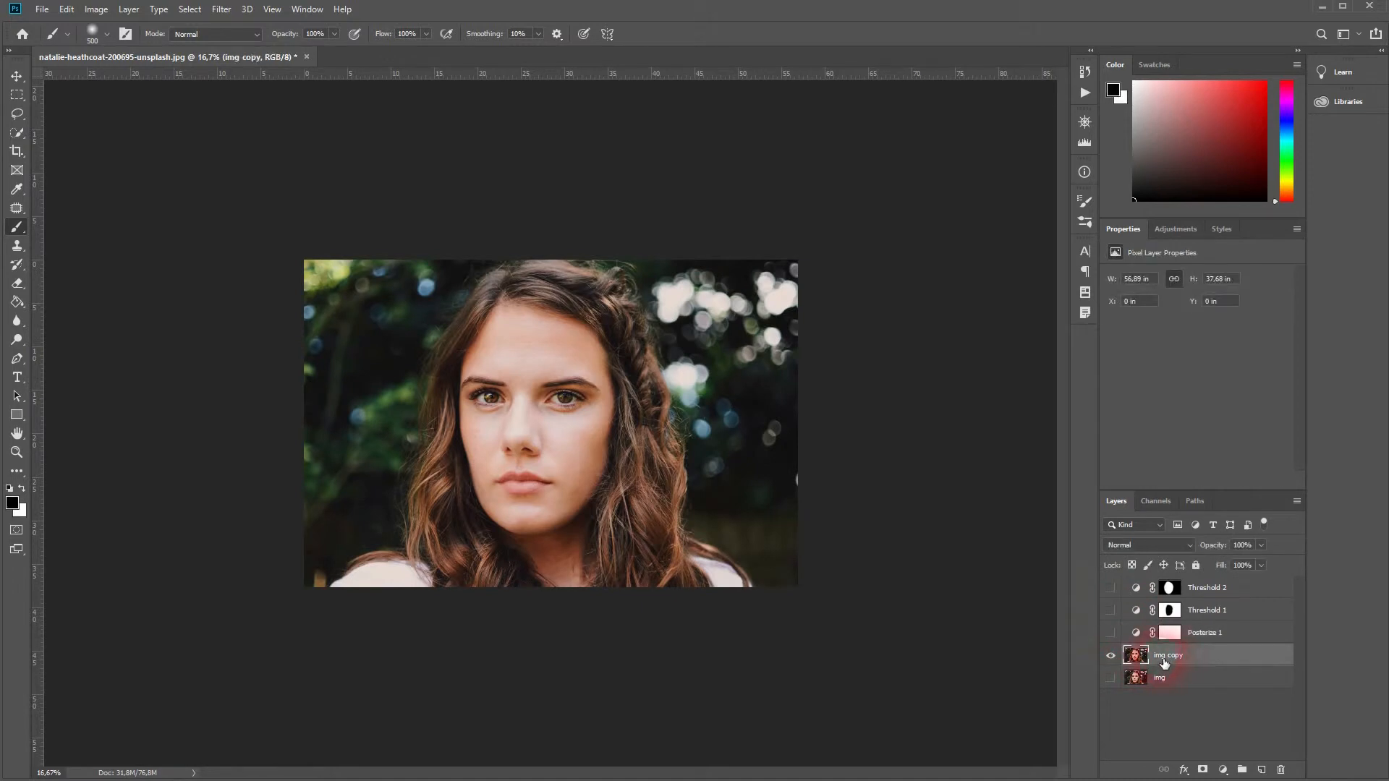
Select the woman in img copy with the Quick Selection tool.
{"action": "left_click", "coordinate": [24, 137]}
{"action": "left_click", "coordinate": [88, 133]}
{"action": "mouse_move", "coordinate": [562, 330]}
{"action": "left_mouse_down"}
{"action": "mouse_move", "coordinate": [474, 587]}
{"action": "mouse_move", "coordinate": [373, 595]}
{"action": "mouse_move", "coordinate": [391, 576]}
{"action": "mouse_move", "coordinate": [740, 593]}
{"action": "mouse_move", "coordinate": [655, 525]}
{"action": "mouse_move", "coordinate": [608, 301]}
{"action": "mouse_move", "coordinate": [562, 271]}
{"action": "mouse_move", "coordinate": [465, 336]}
{"action": "mouse_move", "coordinate": [440, 418]}
{"action": "mouse_move", "coordinate": [459, 564]}
{"action": "mouse_move", "coordinate": [418, 579]}
{"action": "mouse_move", "coordinate": [358, 554]}
{"action": "mouse_move", "coordinate": [569, 551]}
{"action": "mouse_move", "coordinate": [613, 479]}
{"action": "mouse_move", "coordinate": [623, 398]}
{"action": "mouse_move", "coordinate": [611, 304]}
{"action": "mouse_move", "coordinate": [657, 414]}
{"action": "left_mouse_up"}
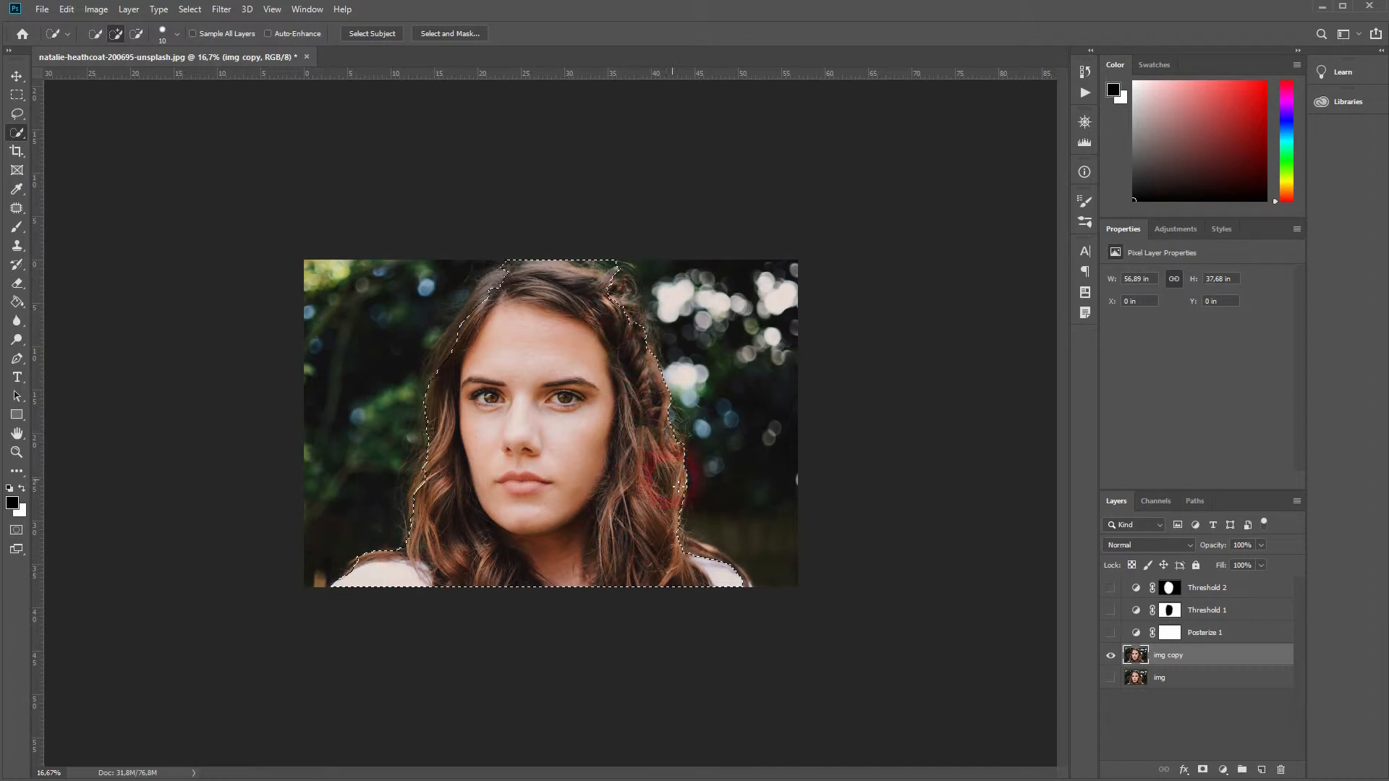
Add a layer mask from the selection to img copy and open Select and Mask.
{"action": "left_click", "coordinate": [1203, 770]}
{"action": "left_click", "coordinate": [1239, 425]}
{"action": "left_click", "coordinate": [1257, 400]}
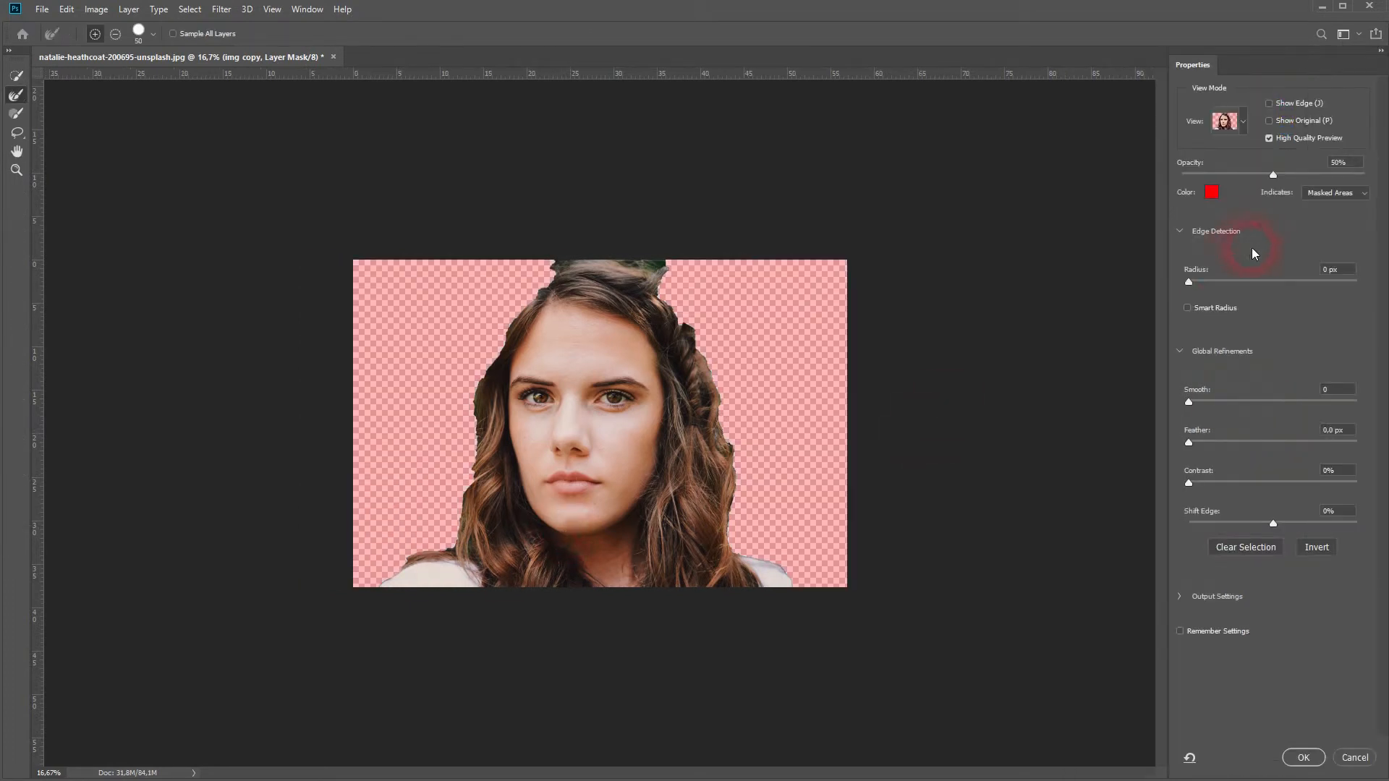
Set the edge detection radius to 5 px and refine the lower-left hair edge with a 500 px Refine Edge brush.
{"action": "left_click_drag", "start_coordinate": [1189, 280], "coordinate": [1195, 282]}
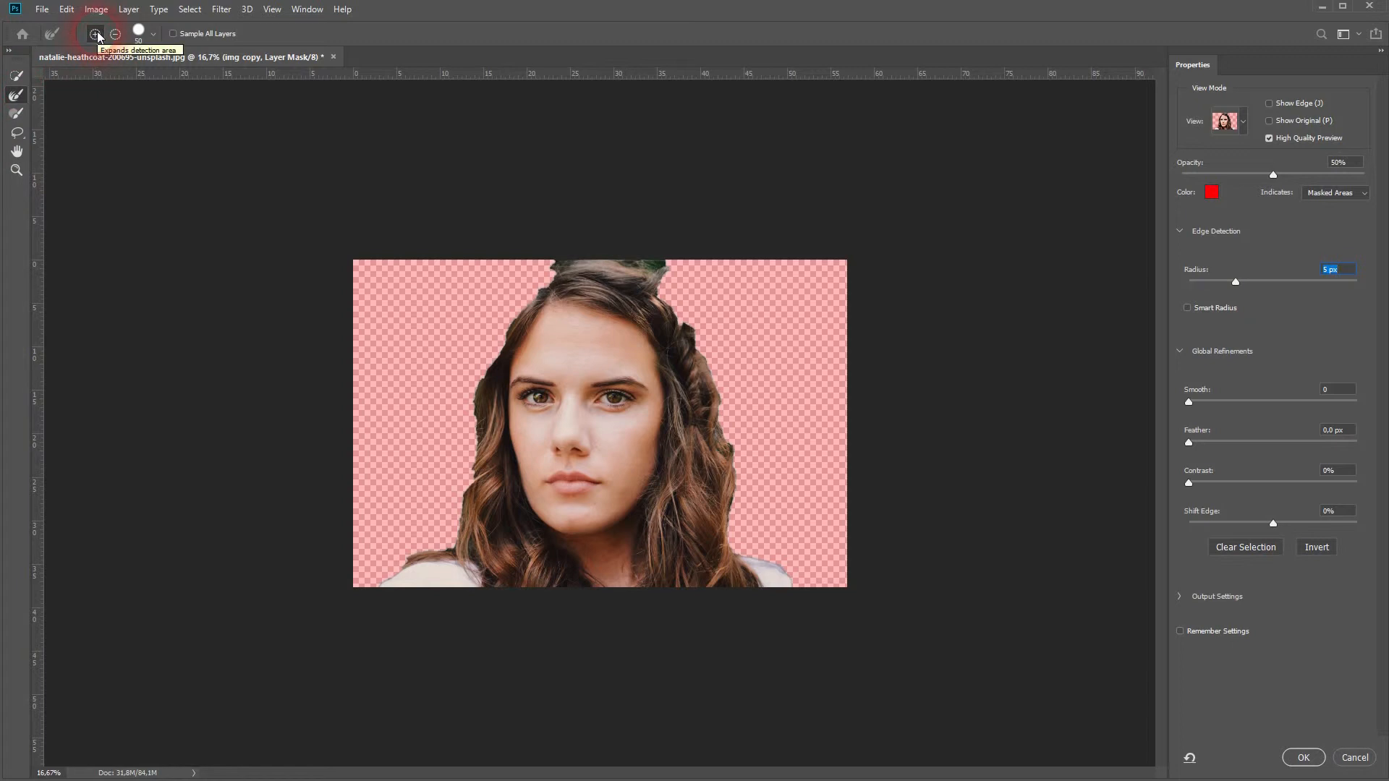
{"action": "left_click", "coordinate": [152, 36]}
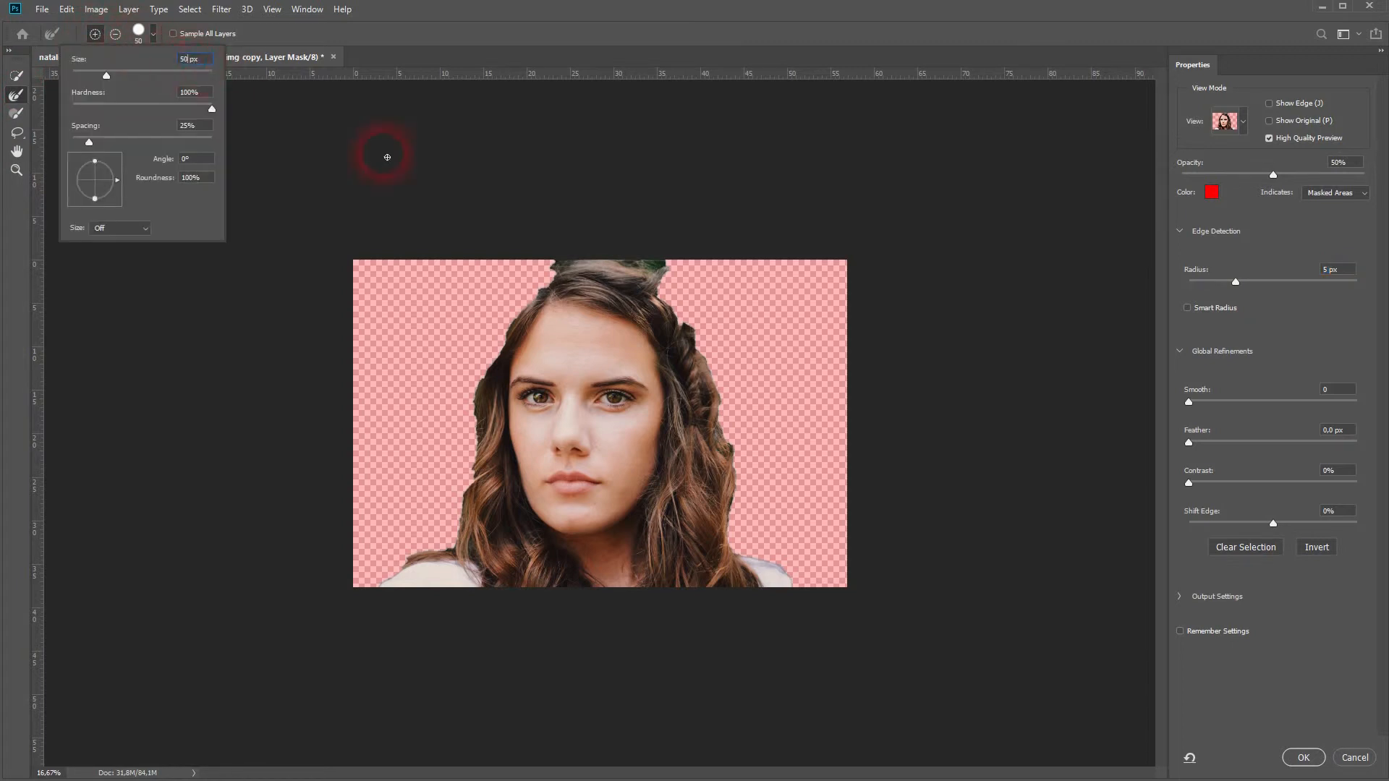
{"action": "type", "text": "0"}
{"action": "key", "text": "Return"}
{"action": "mouse_move", "coordinate": [441, 544]}
{"action": "left_mouse_down"}
{"action": "mouse_move", "coordinate": [404, 544]}
{"action": "mouse_move", "coordinate": [380, 586]}
{"action": "left_mouse_up"}
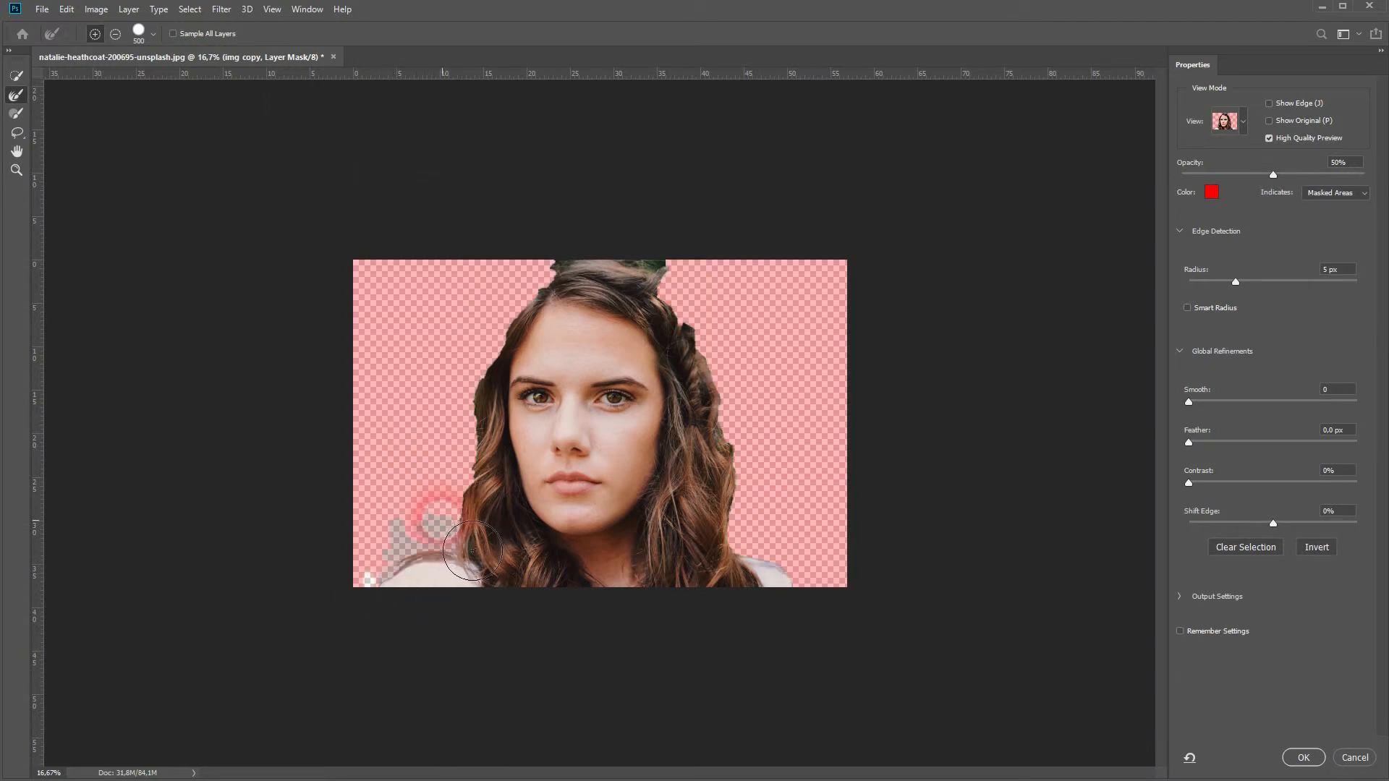
Refine the hair edges around the head with a 200 px Refine Edge brush and apply the mask refinement.
{"action": "left_click", "coordinate": [141, 43]}
{"action": "type", "text": "200"}
{"action": "key", "text": "Return"}
{"action": "mouse_move", "coordinate": [482, 446]}
{"action": "left_mouse_down"}
{"action": "mouse_move", "coordinate": [520, 334]}
{"action": "mouse_move", "coordinate": [662, 270]}
{"action": "mouse_move", "coordinate": [702, 280]}
{"action": "left_mouse_up"}
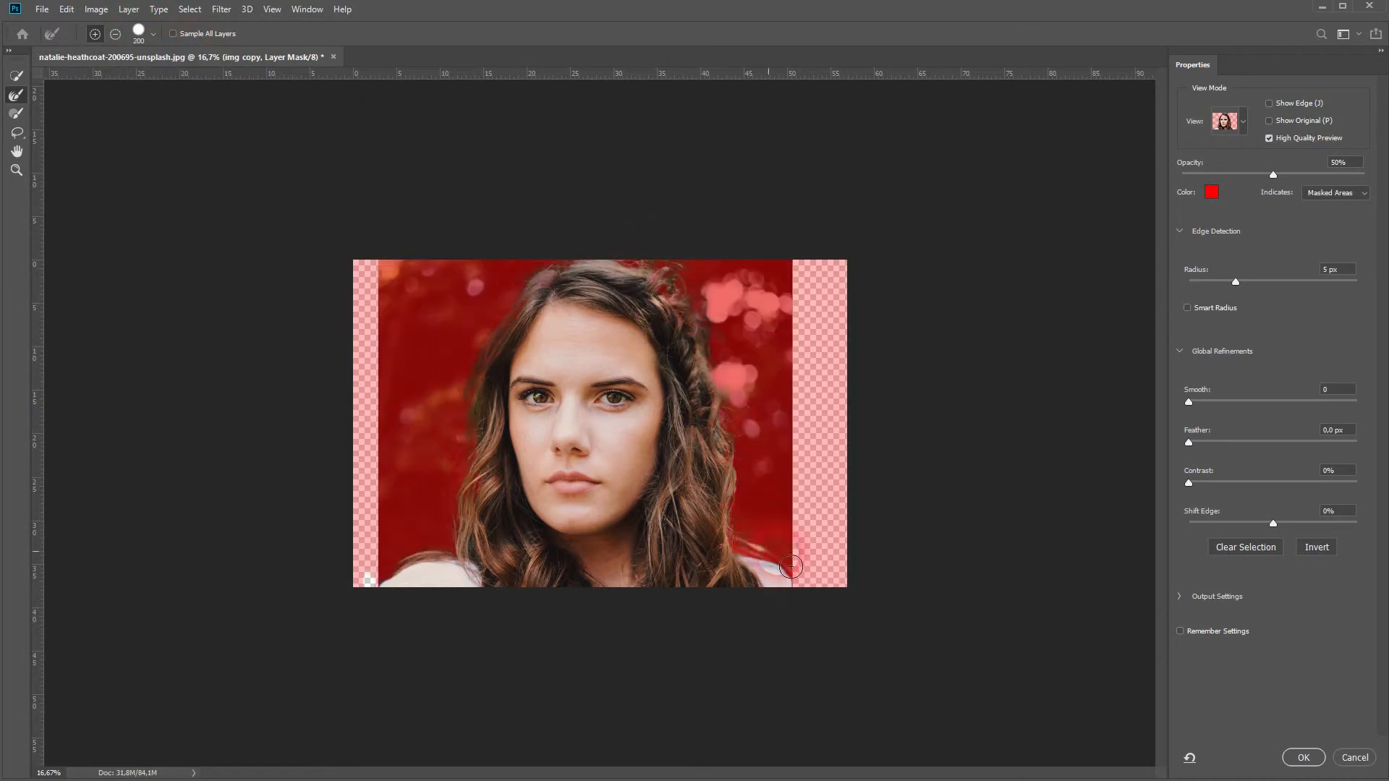
{"action": "left_click_drag", "start_coordinate": [751, 548], "coordinate": [794, 580]}
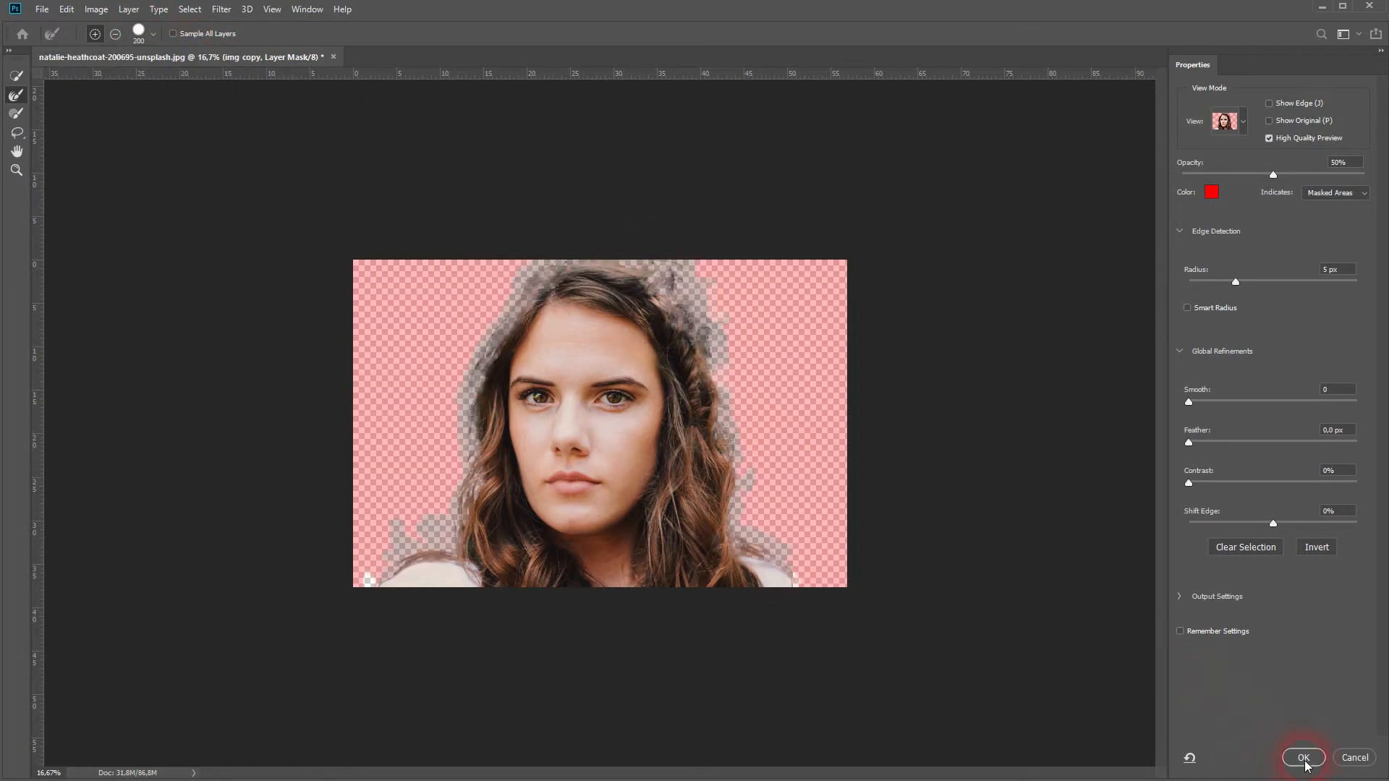
{"action": "left_click", "coordinate": [1303, 757]}
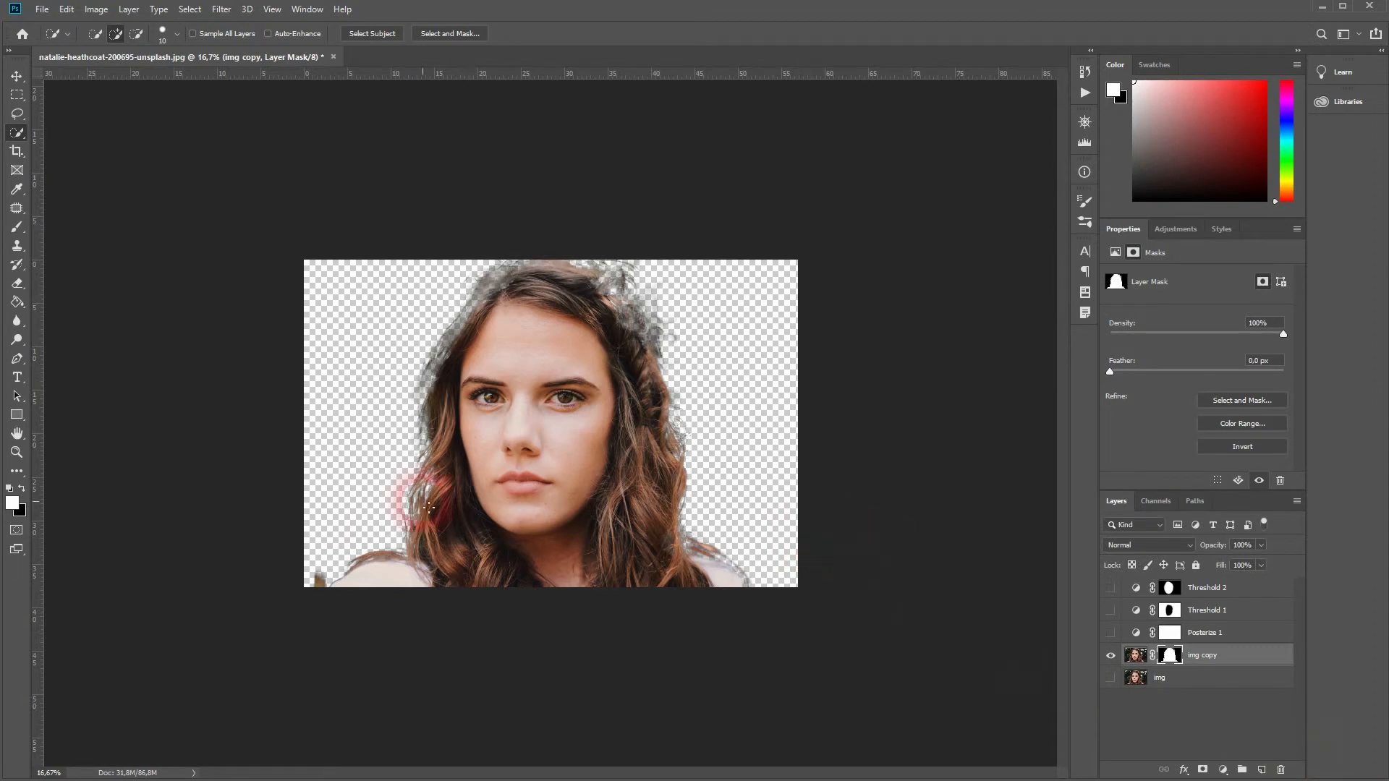
Clean up the img copy layer mask edges by painting with a 200 px brush, alternating black and white.
{"action": "scroll", "coordinate": [412, 535], "scroll_direction": "up", "scroll_amount": 5}
{"action": "left_click_drag", "start_coordinate": [348, 652], "coordinate": [633, 243]}
{"action": "key", "text": "b"}
{"action": "left_click", "coordinate": [95, 40]}
{"action": "left_click_drag", "start_coordinate": [173, 82], "coordinate": [152, 82]}
{"action": "mouse_move", "coordinate": [411, 456]}
{"action": "left_mouse_down"}
{"action": "mouse_move", "coordinate": [195, 459]}
{"action": "mouse_move", "coordinate": [160, 420]}
{"action": "left_mouse_up"}
{"action": "key", "text": "x"}
{"action": "left_click_drag", "start_coordinate": [550, 158], "coordinate": [326, 496]}
{"action": "left_click_drag", "start_coordinate": [326, 138], "coordinate": [593, 528]}
{"action": "mouse_move", "coordinate": [426, 254]}
{"action": "left_mouse_down"}
{"action": "mouse_move", "coordinate": [219, 528]}
{"action": "mouse_move", "coordinate": [174, 558]}
{"action": "left_mouse_up"}
{"action": "left_click_drag", "start_coordinate": [253, 539], "coordinate": [871, 400]}
{"action": "left_click_drag", "start_coordinate": [876, 471], "coordinate": [173, 264]}
{"action": "left_click_drag", "start_coordinate": [579, 651], "coordinate": [490, 354]}
{"action": "left_click_drag", "start_coordinate": [527, 521], "coordinate": [416, 249]}
{"action": "key", "text": "x"}
{"action": "left_click_drag", "start_coordinate": [507, 441], "coordinate": [206, 272]}
{"action": "left_click_drag", "start_coordinate": [405, 340], "coordinate": [530, 490]}
{"action": "key", "text": "x"}
{"action": "mouse_move", "coordinate": [347, 228]}
{"action": "left_mouse_down"}
{"action": "mouse_move", "coordinate": [453, 279]}
{"action": "mouse_move", "coordinate": [605, 431]}
{"action": "left_mouse_up"}
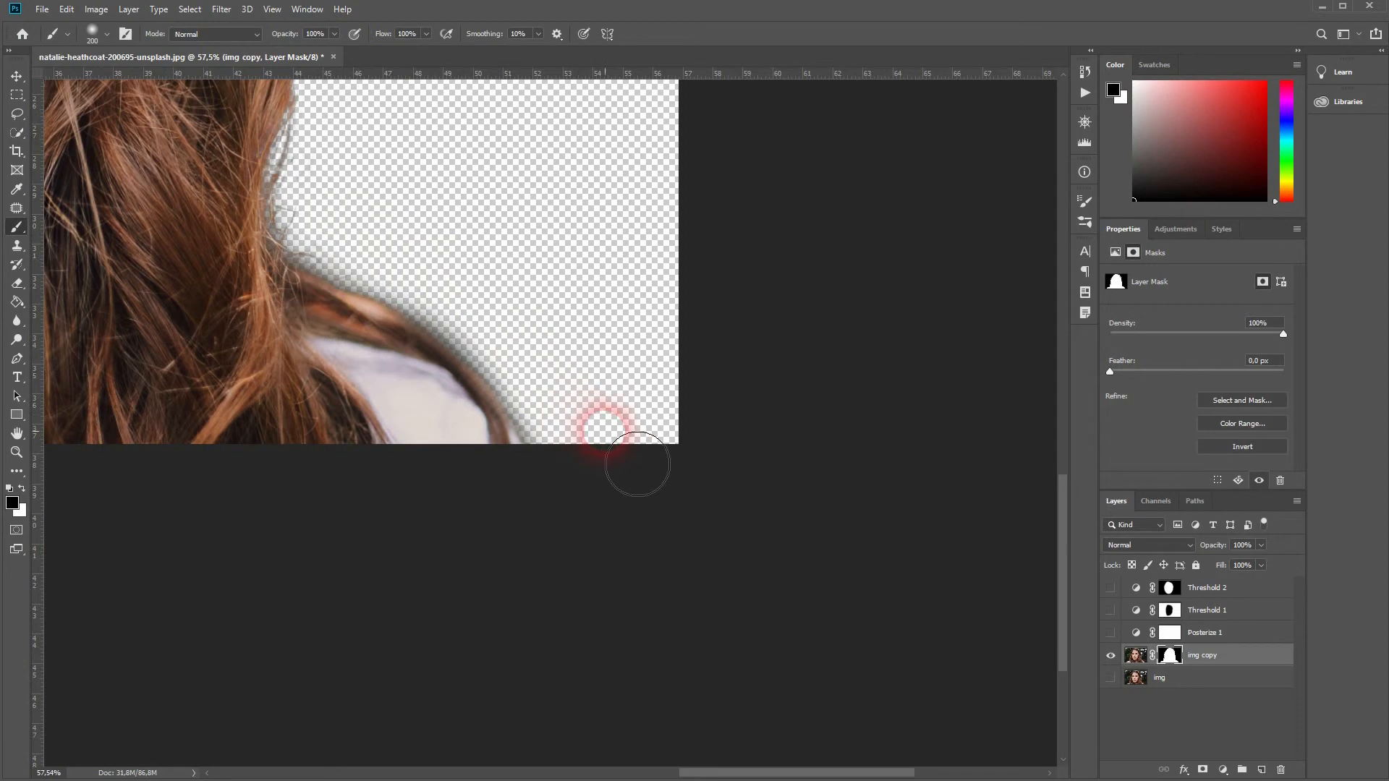
Turn on the visibility of the Posterize 1, Threshold 1 and Threshold 2 adjustment layers.
{"action": "key", "text": "ctrl+0"}
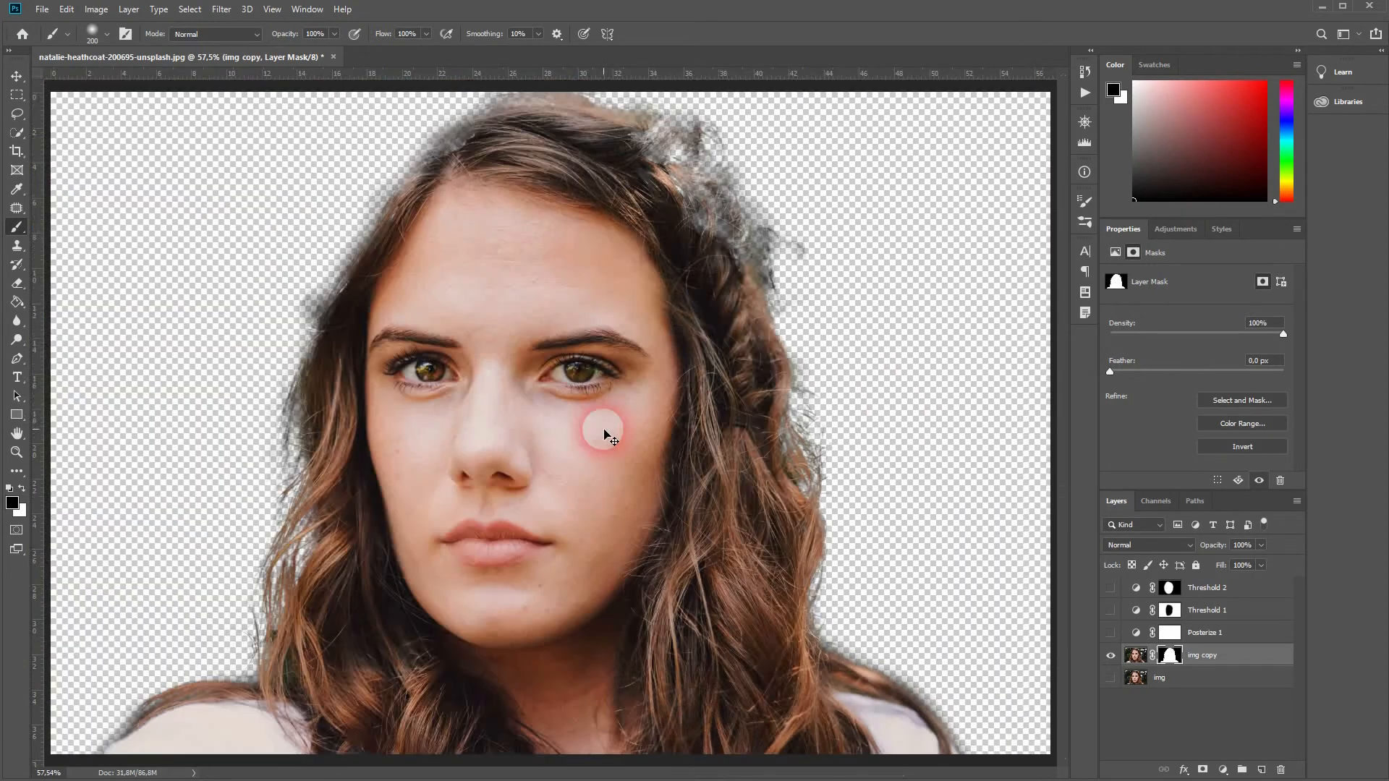
{"action": "key", "text": "ctrl+minus"}
{"action": "key", "text": "ctrl+minus"}
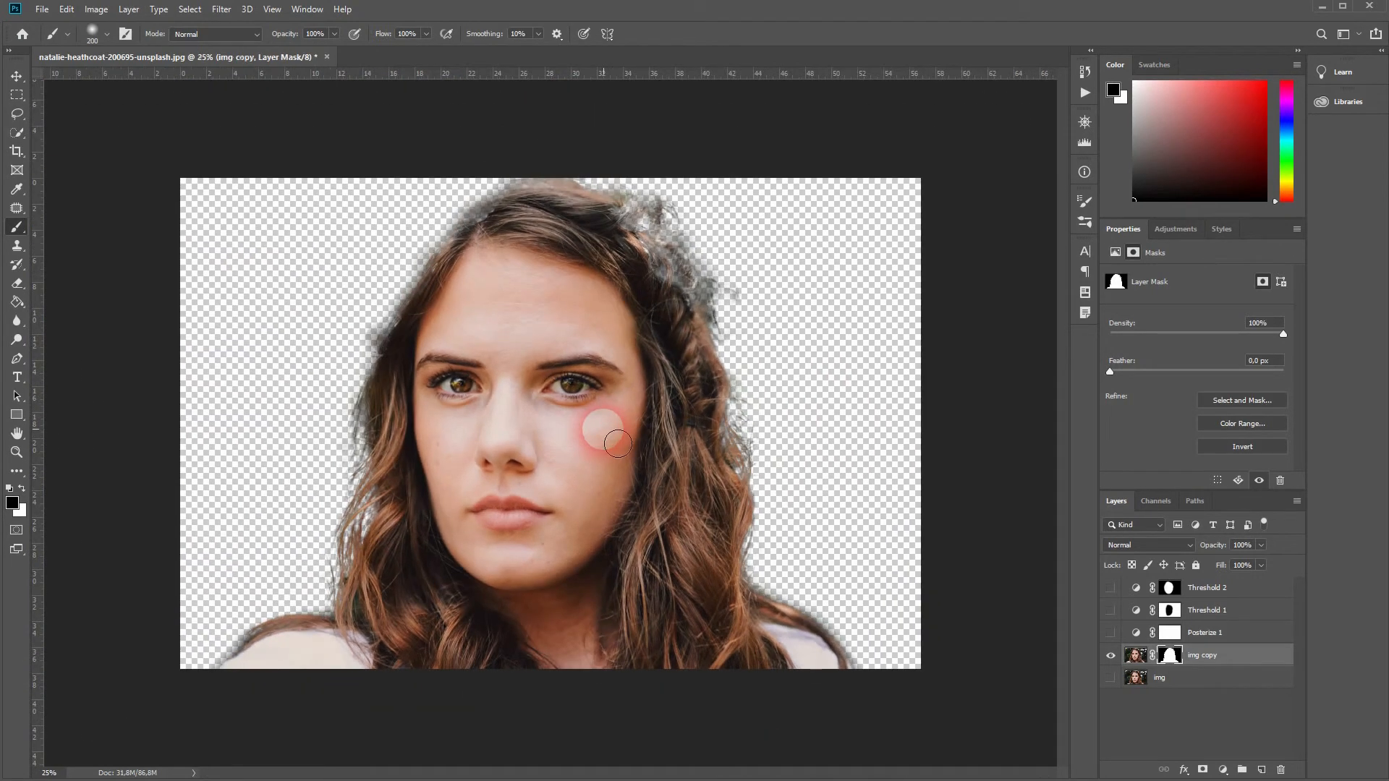
{"action": "left_click_drag", "start_coordinate": [1121, 621], "coordinate": [1124, 579]}
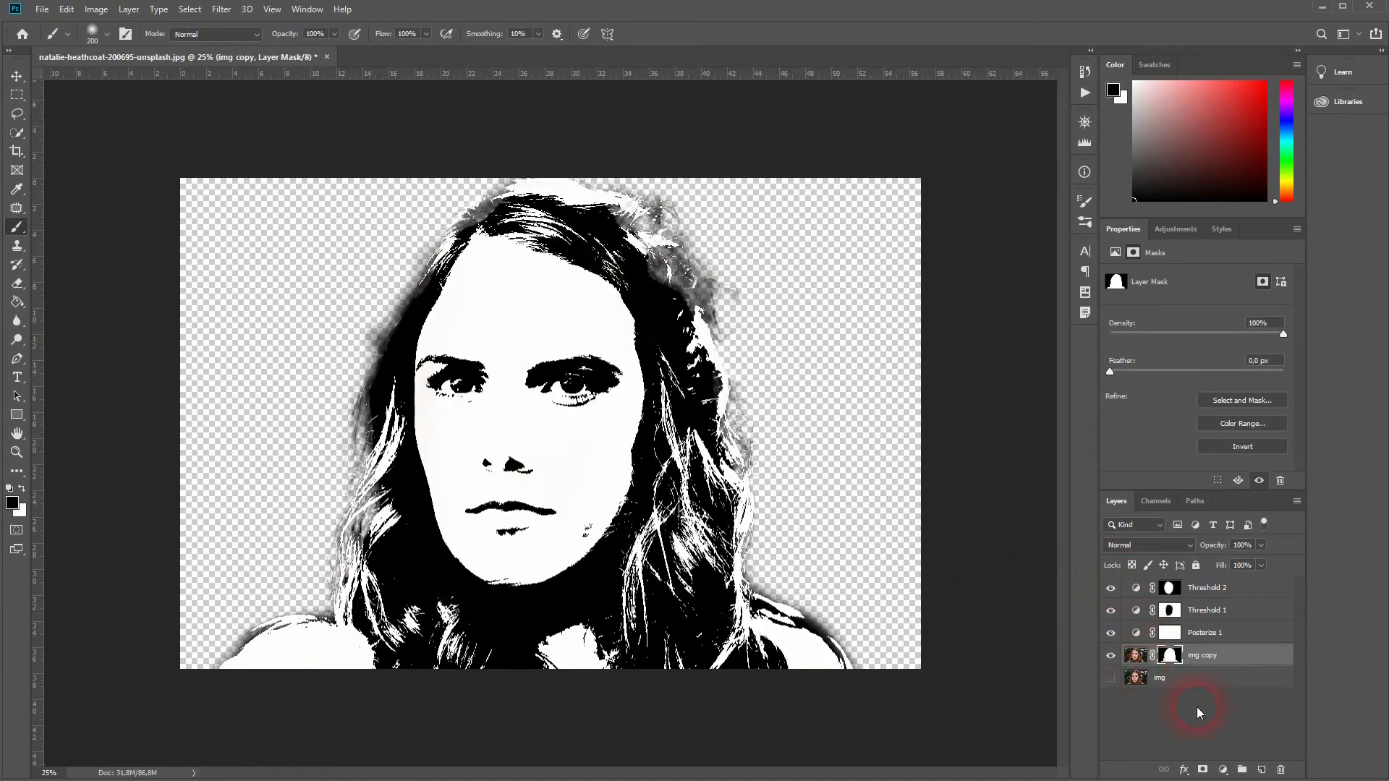
Add a new layer beneath img copy and fill it with black using the Paint Bucket tool.
{"action": "left_click", "coordinate": [1261, 771]}
{"action": "left_click_drag", "start_coordinate": [1197, 657], "coordinate": [1203, 693]}
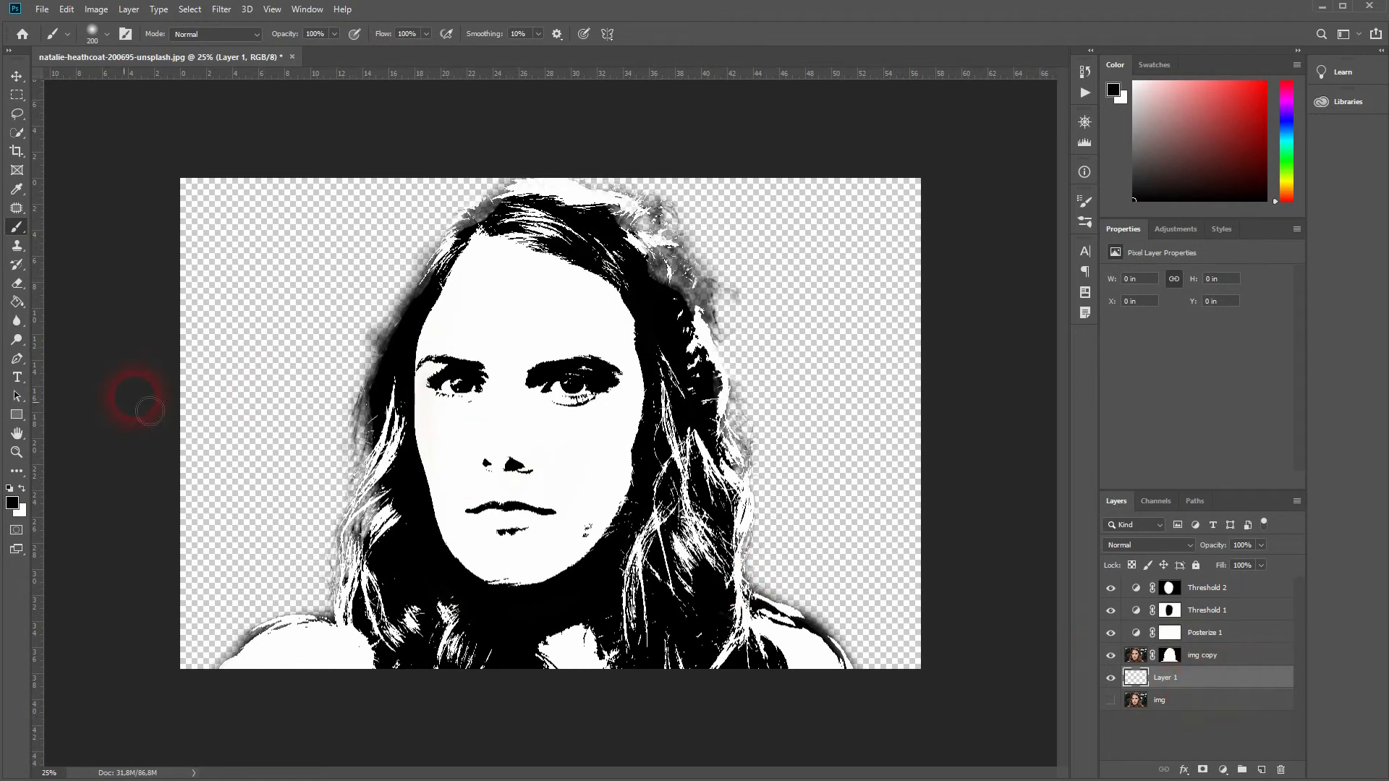
{"action": "mouse_move", "coordinate": [25, 297]}
{"action": "left_mouse_down"}
{"action": "mouse_move", "coordinate": [52, 303]}
{"action": "mouse_move", "coordinate": [69, 348]}
{"action": "left_mouse_up"}
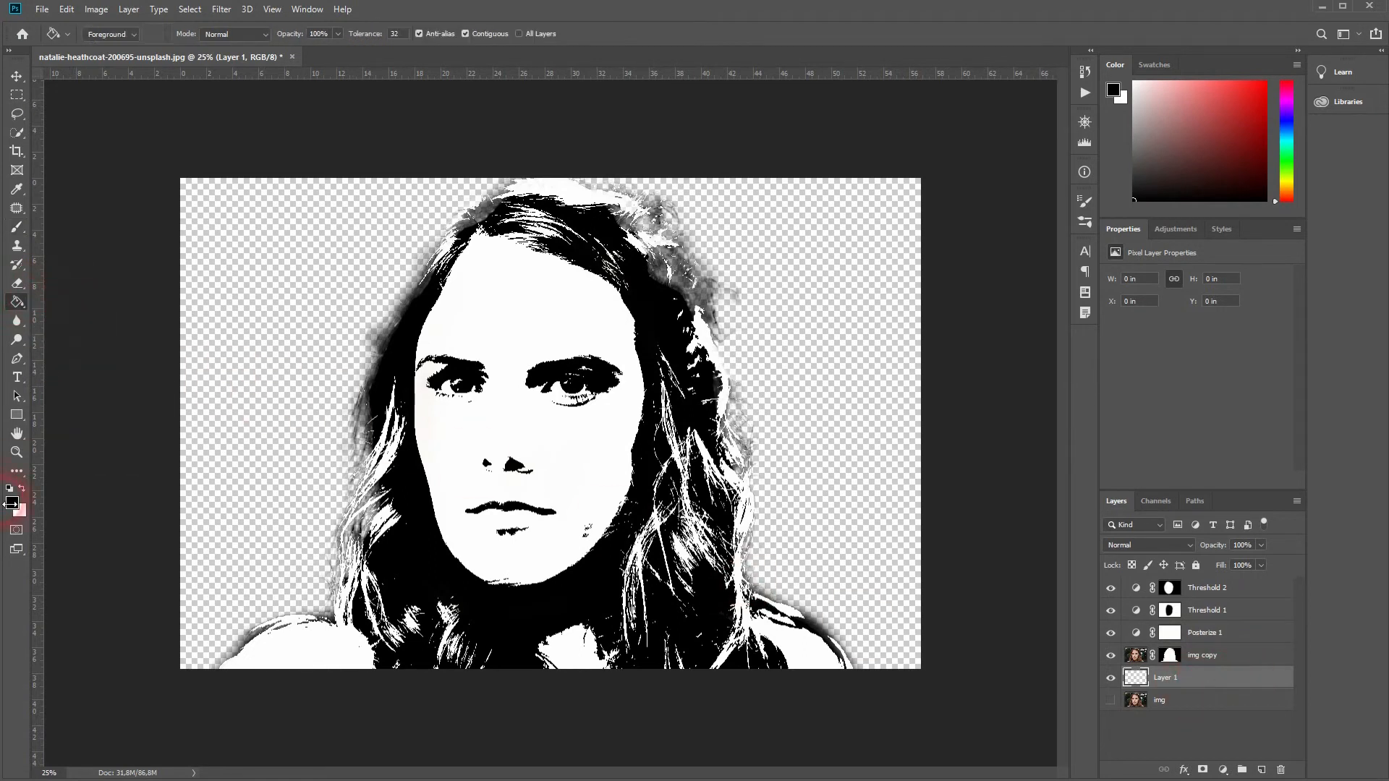
{"action": "left_click", "coordinate": [259, 477]}
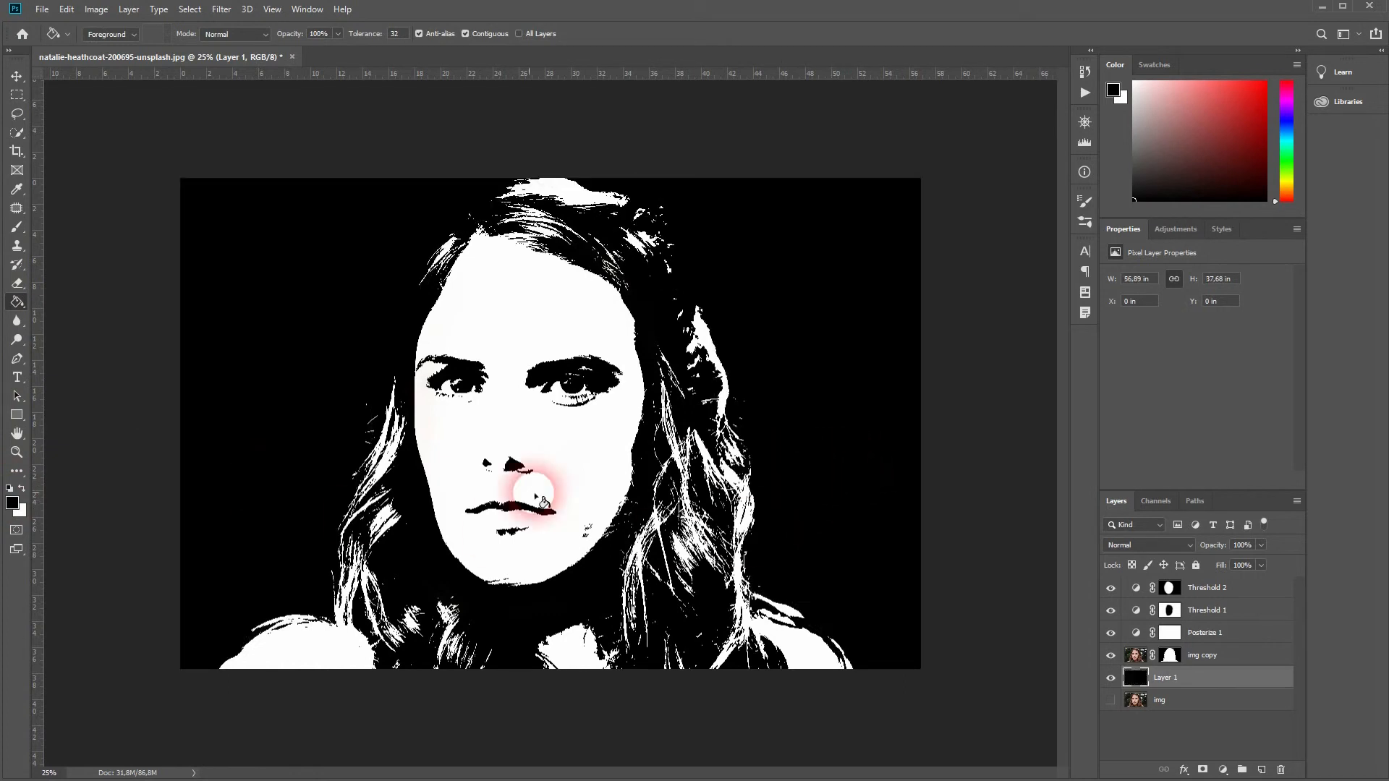
Try filling Layer 1 with white instead, and refill it with black.
{"action": "left_click", "coordinate": [12, 502]}
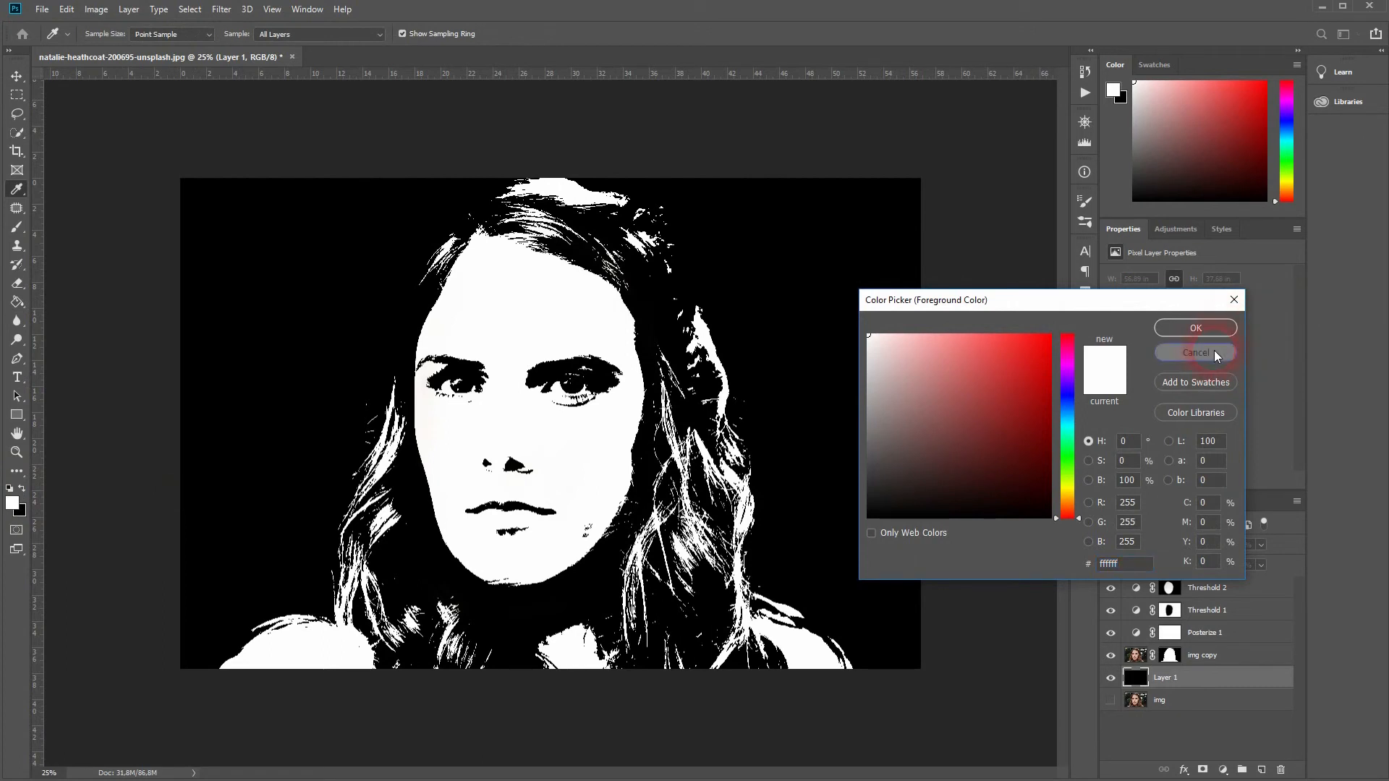
{"action": "left_click", "coordinate": [1222, 330]}
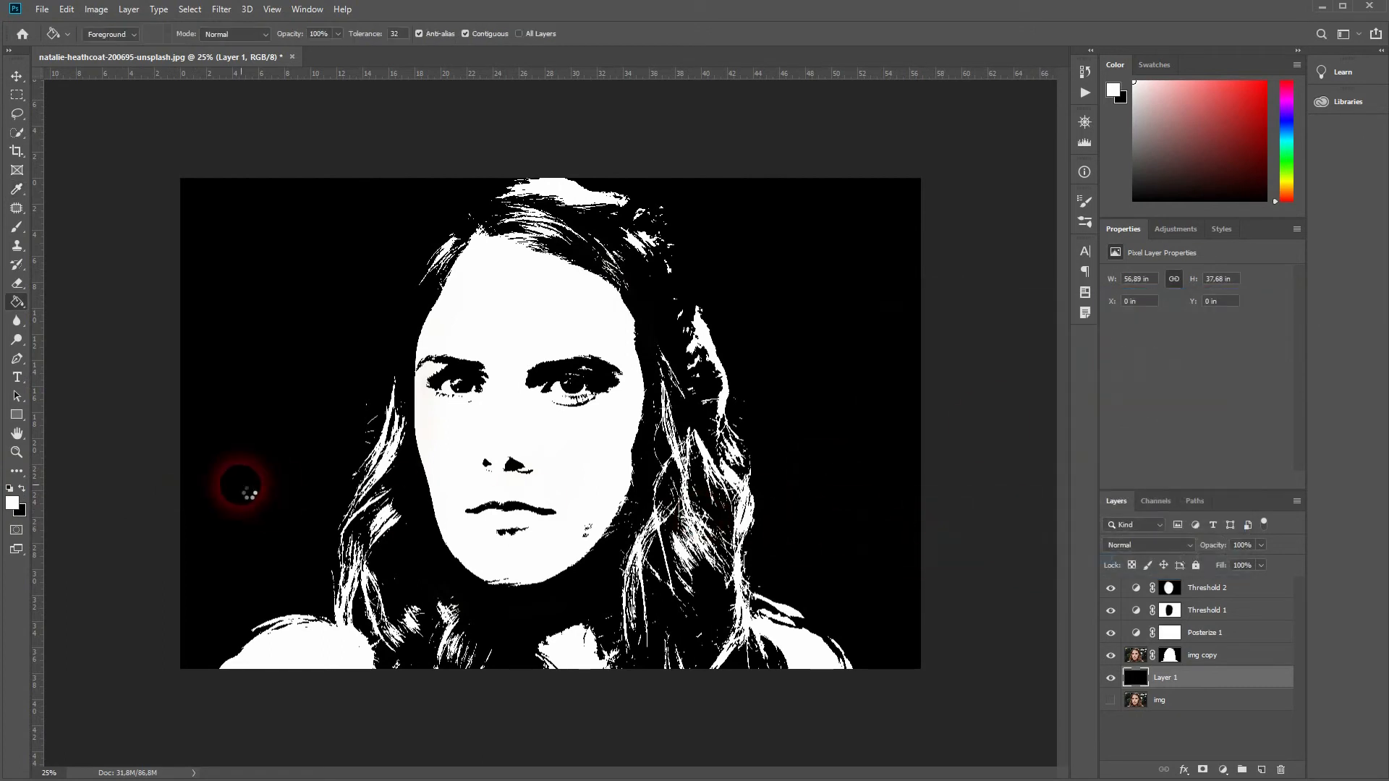
{"action": "left_click", "coordinate": [241, 489]}
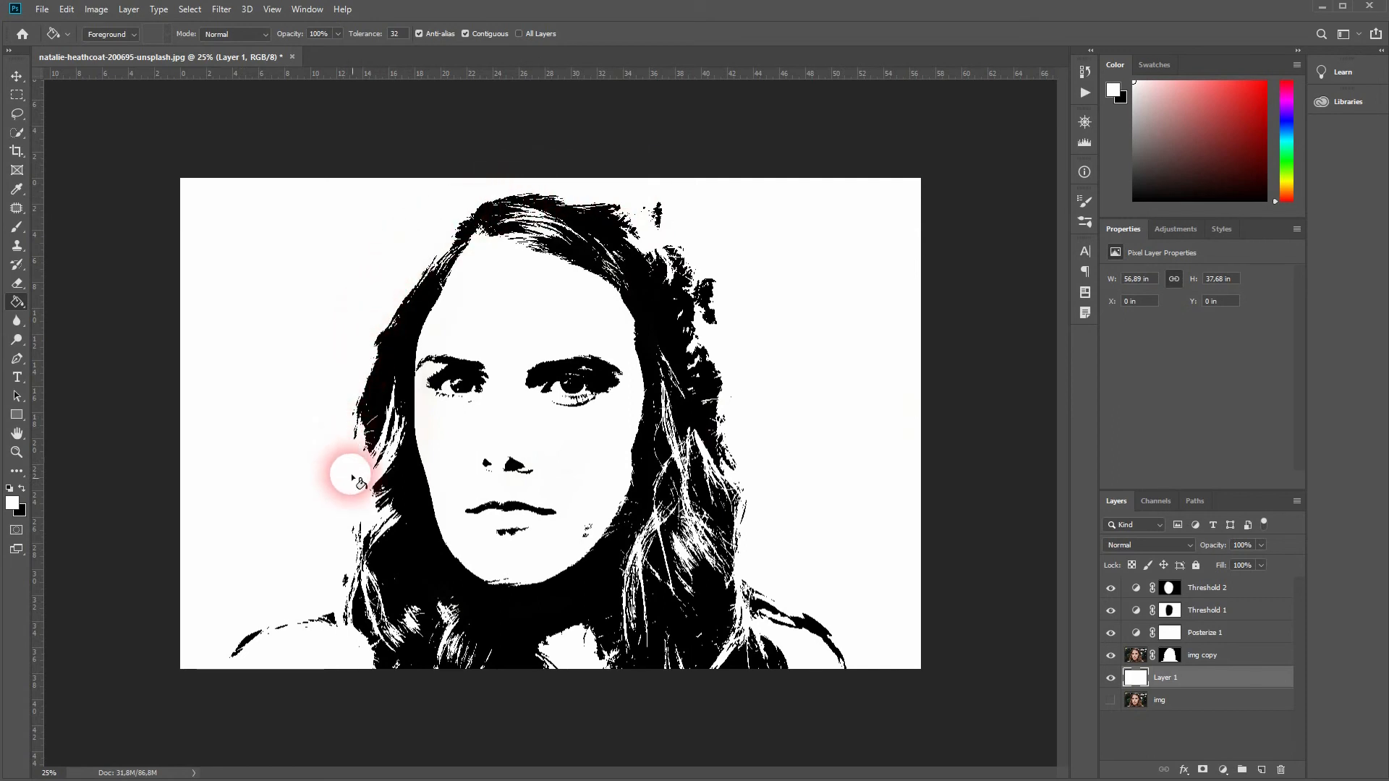
{"action": "left_click", "coordinate": [22, 488]}
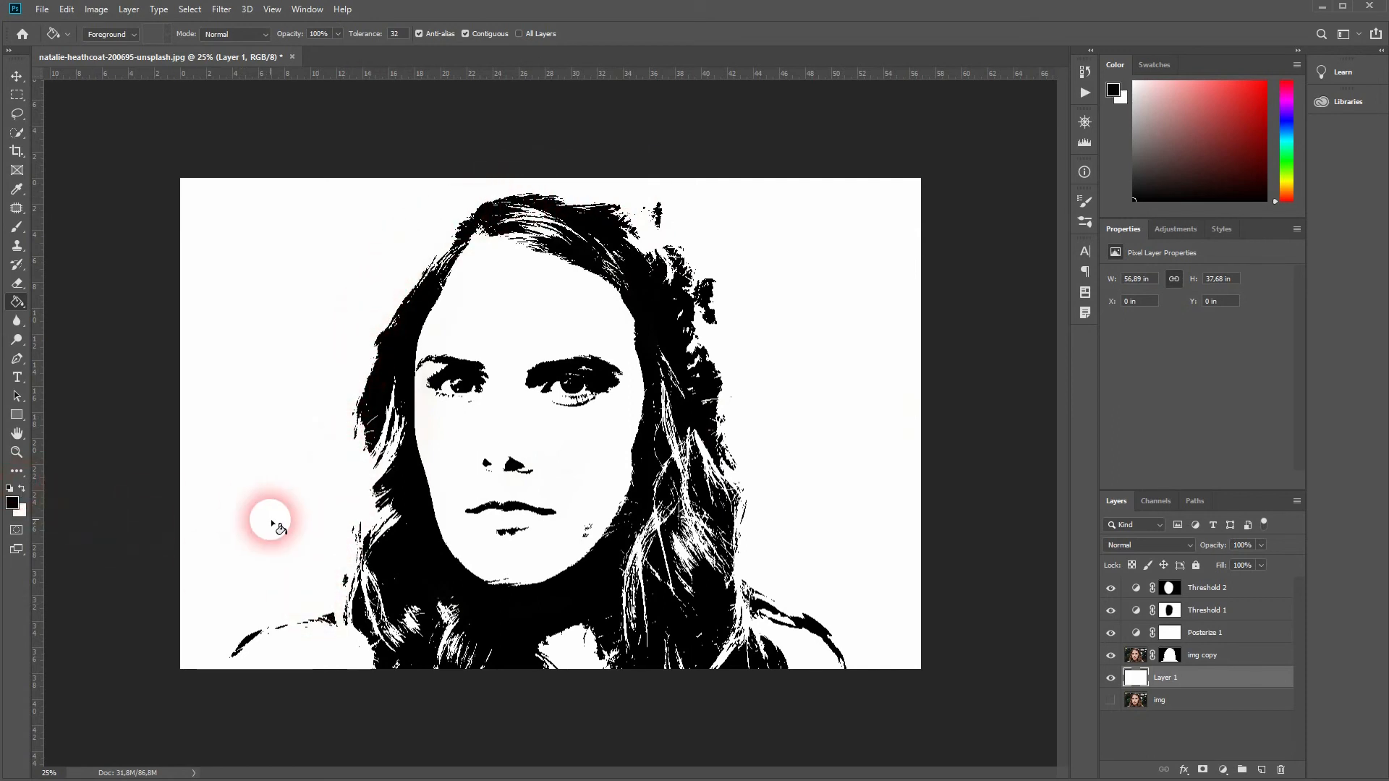
{"action": "left_click", "coordinate": [286, 524]}
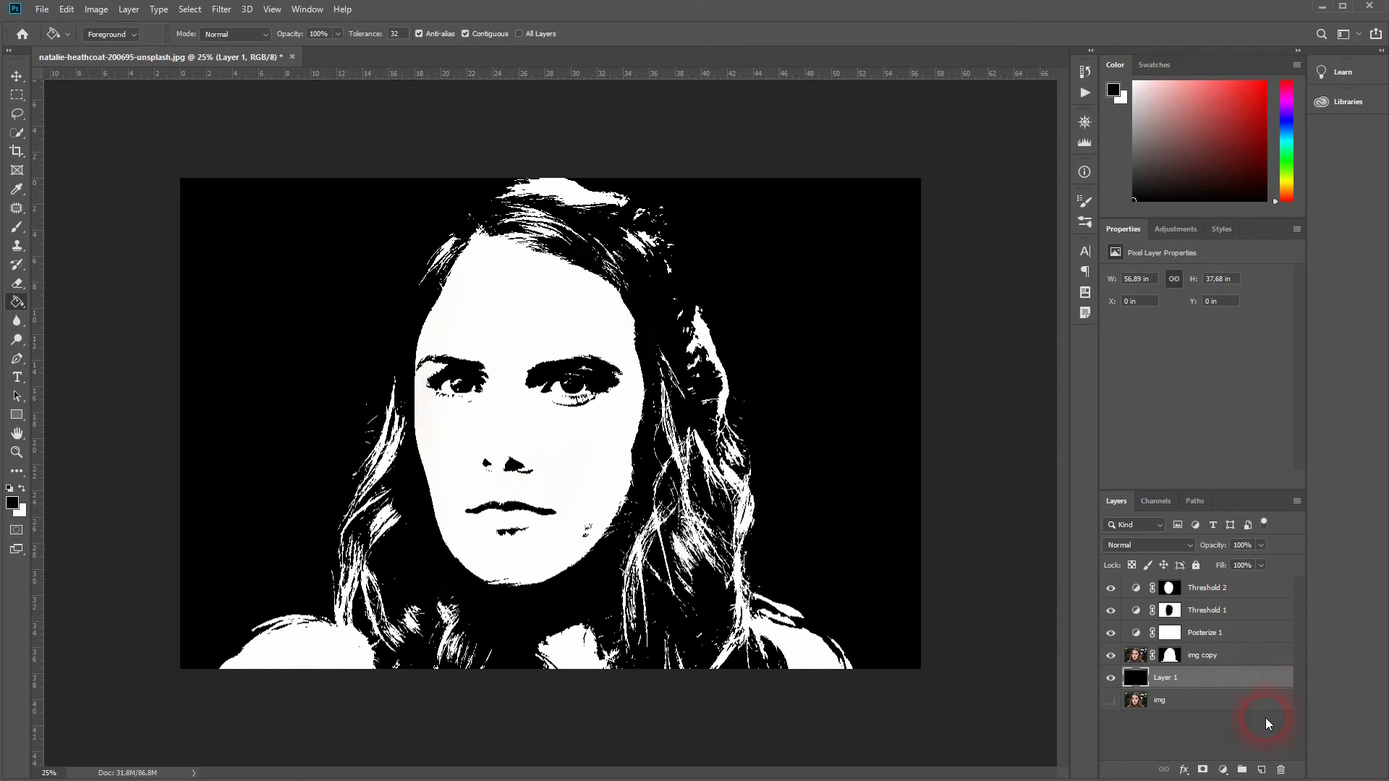
Disable the layer mask on img copy.
{"action": "left_click", "coordinate": [1192, 705]}
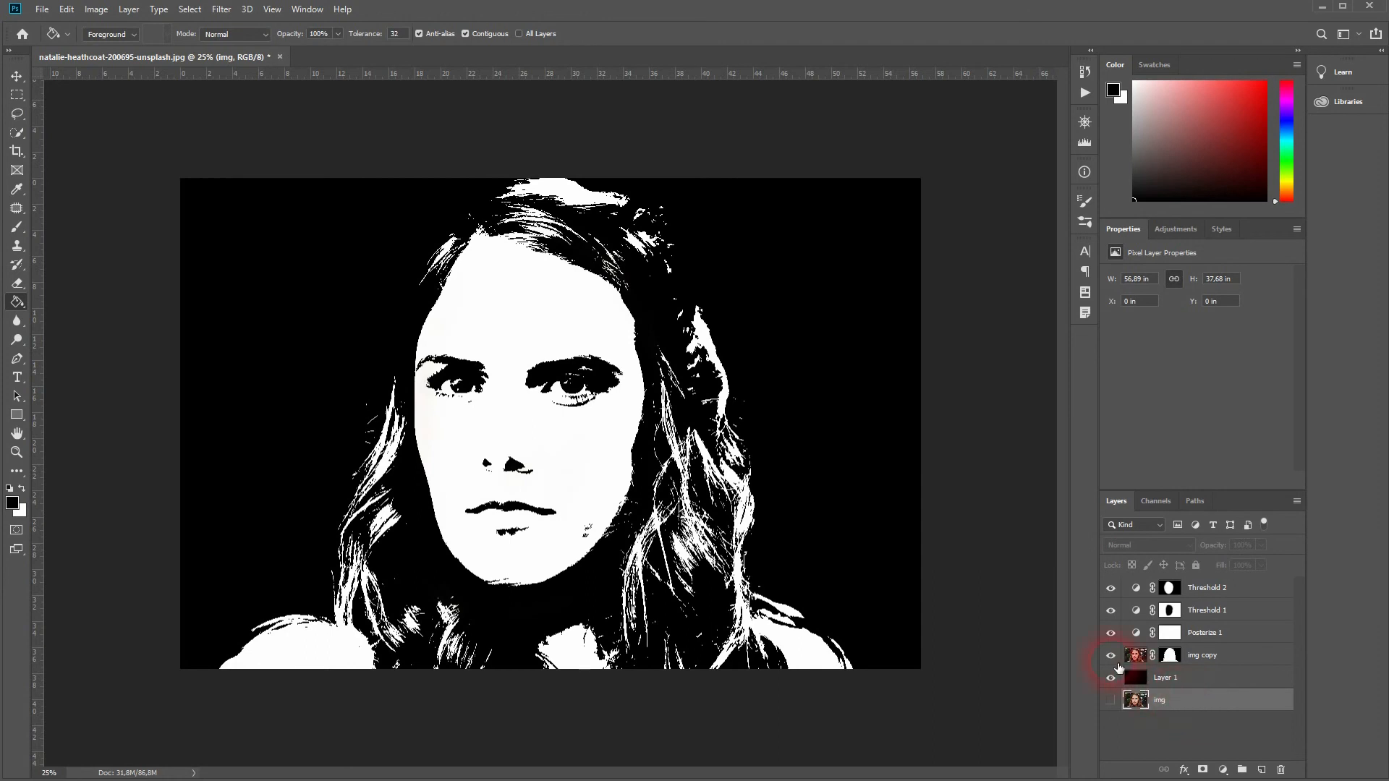
{"action": "left_click", "coordinate": [1170, 655]}
{"action": "right_click", "coordinate": [1171, 659]}
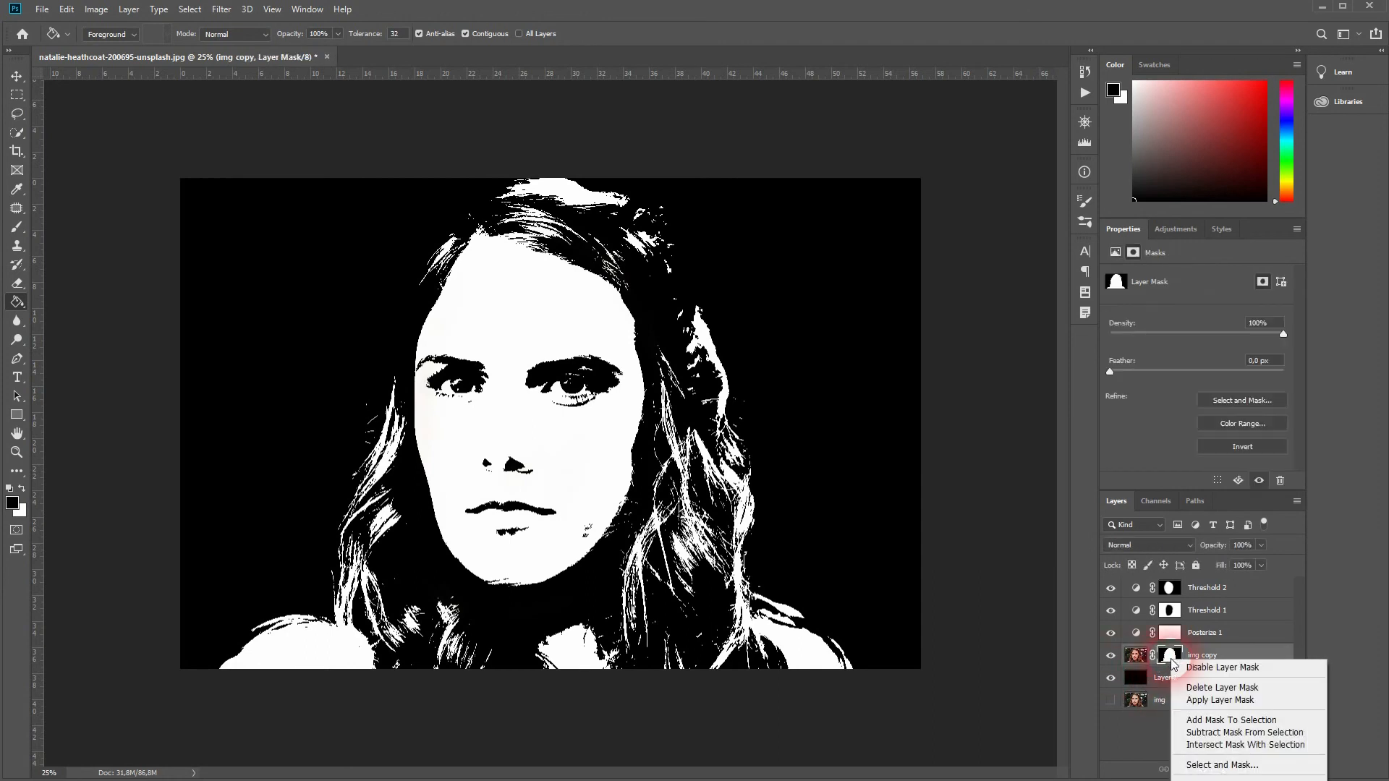
{"action": "left_click", "coordinate": [1193, 668]}
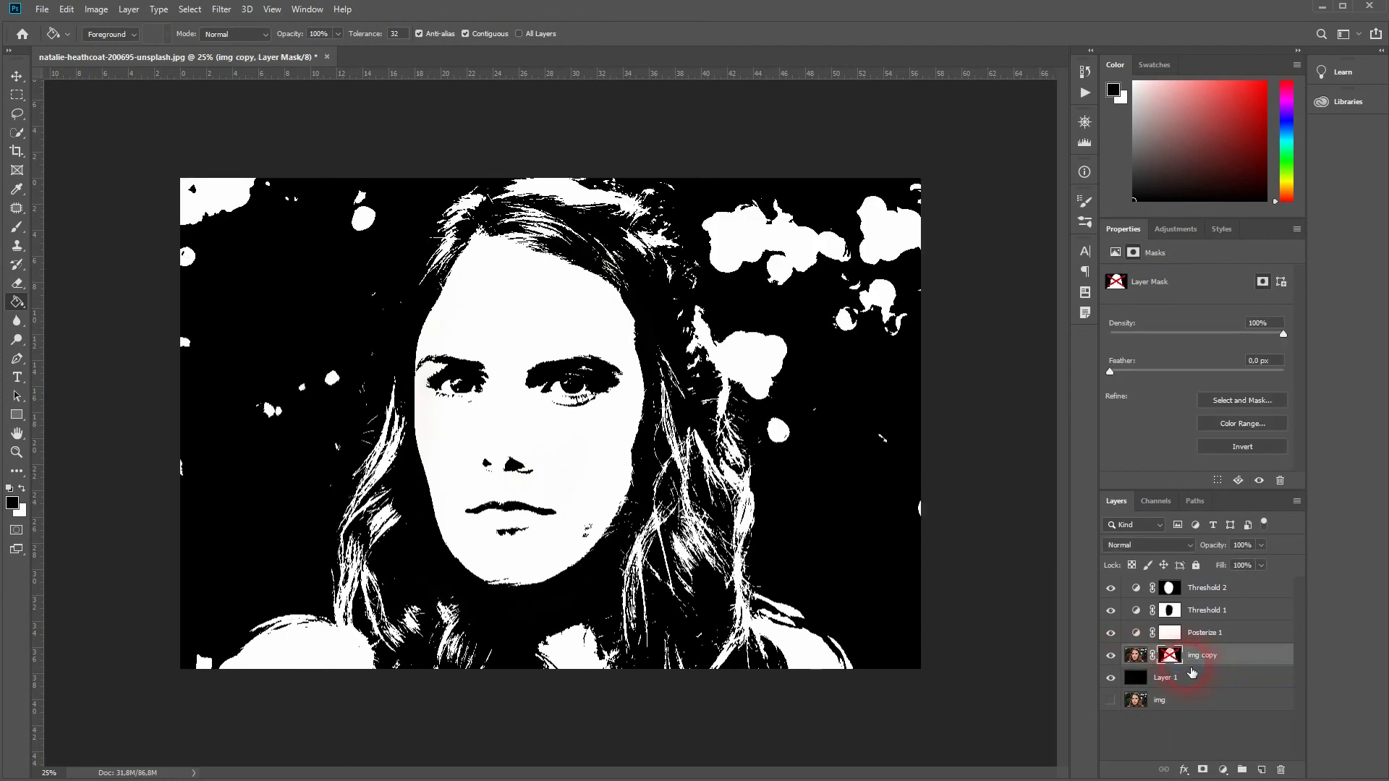